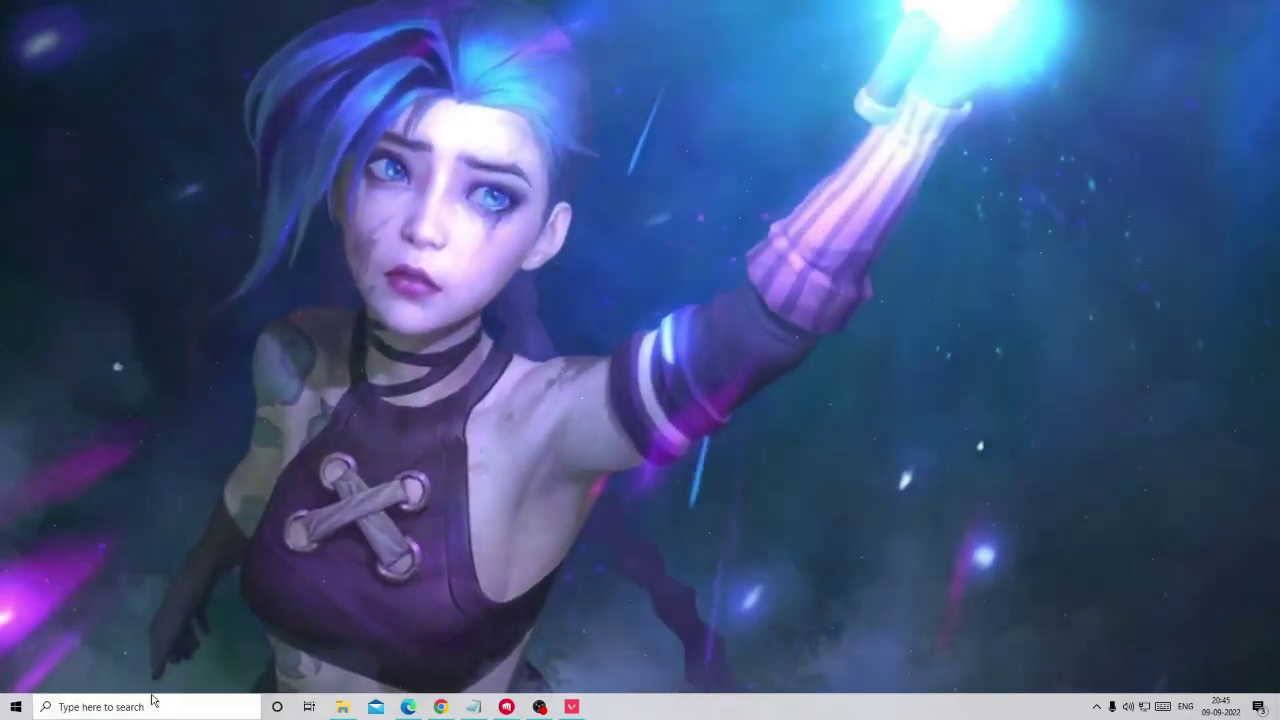
- Find the display resolution settings, open the advanced display settings and set the refresh rate to 60.000 Hz
left_click(153, 700)
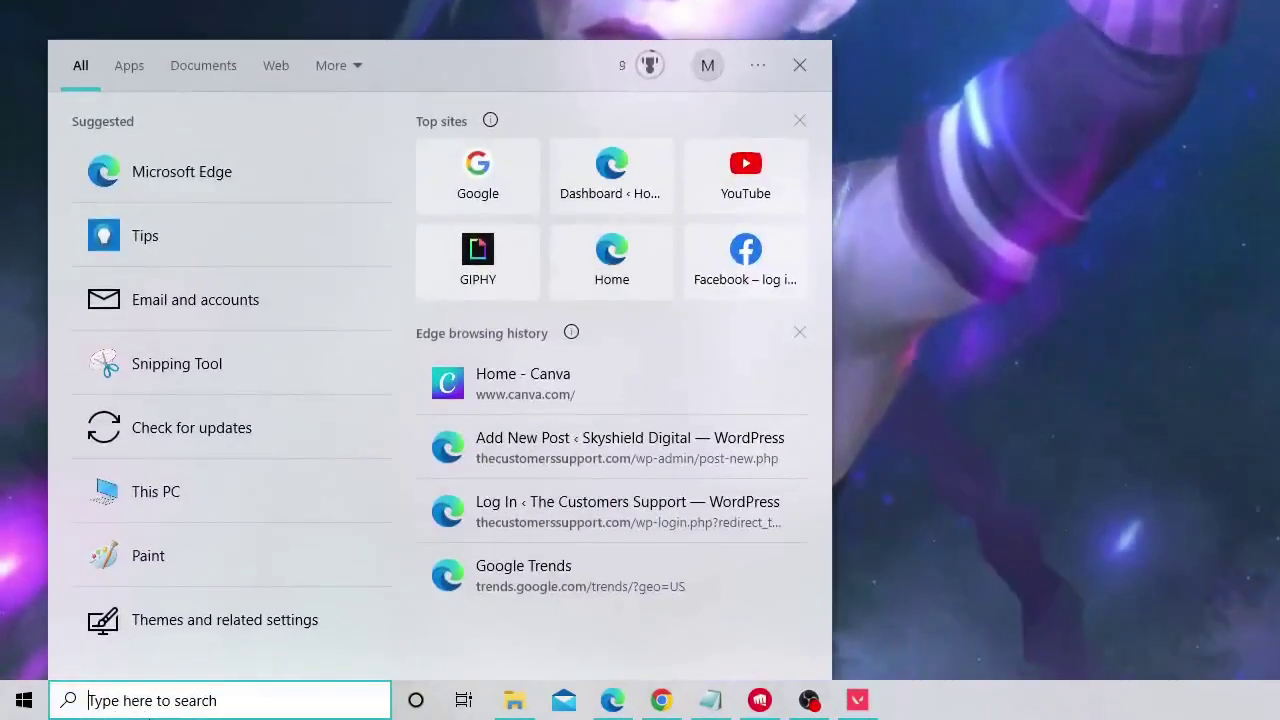
type("resolu")
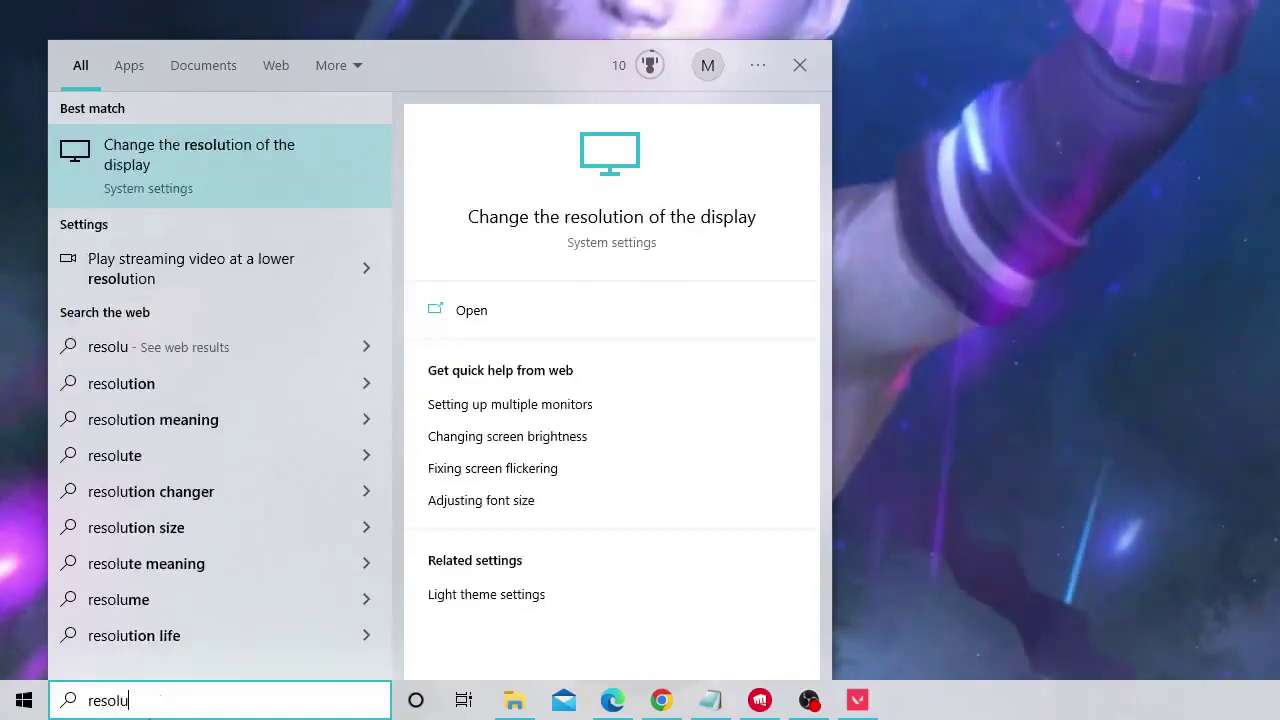
type("tion")
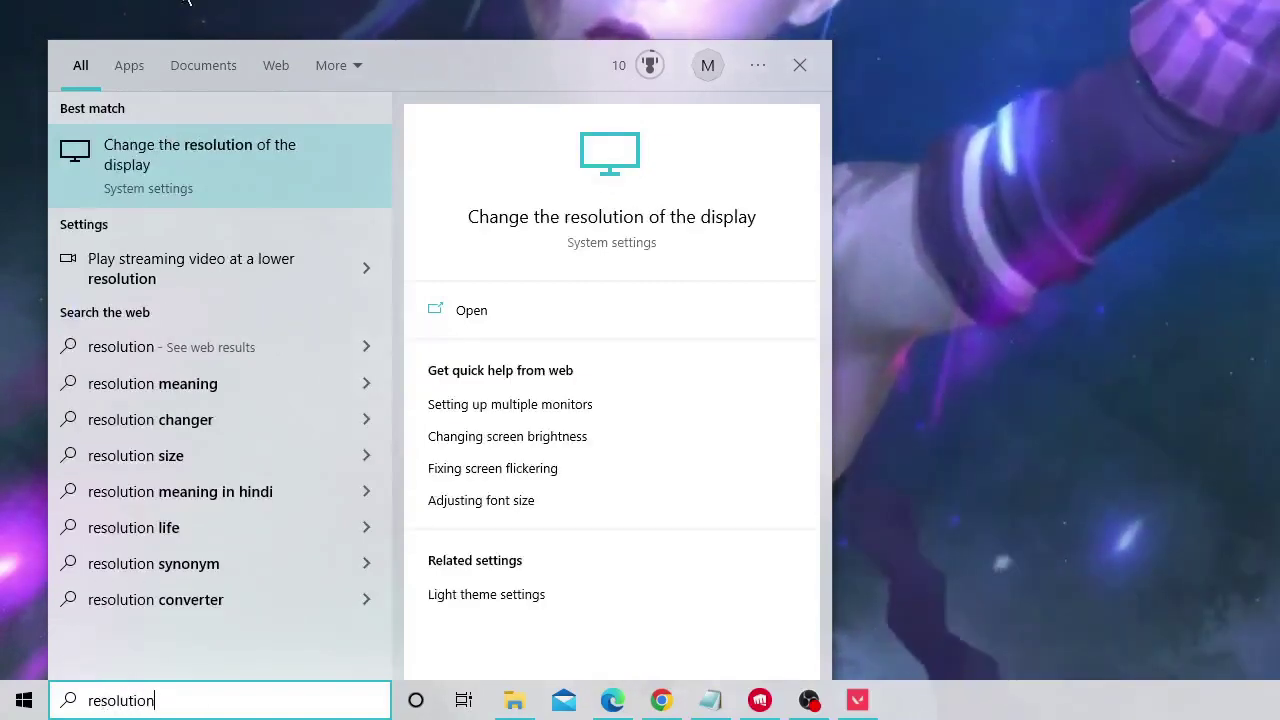
left_click(221, 168)
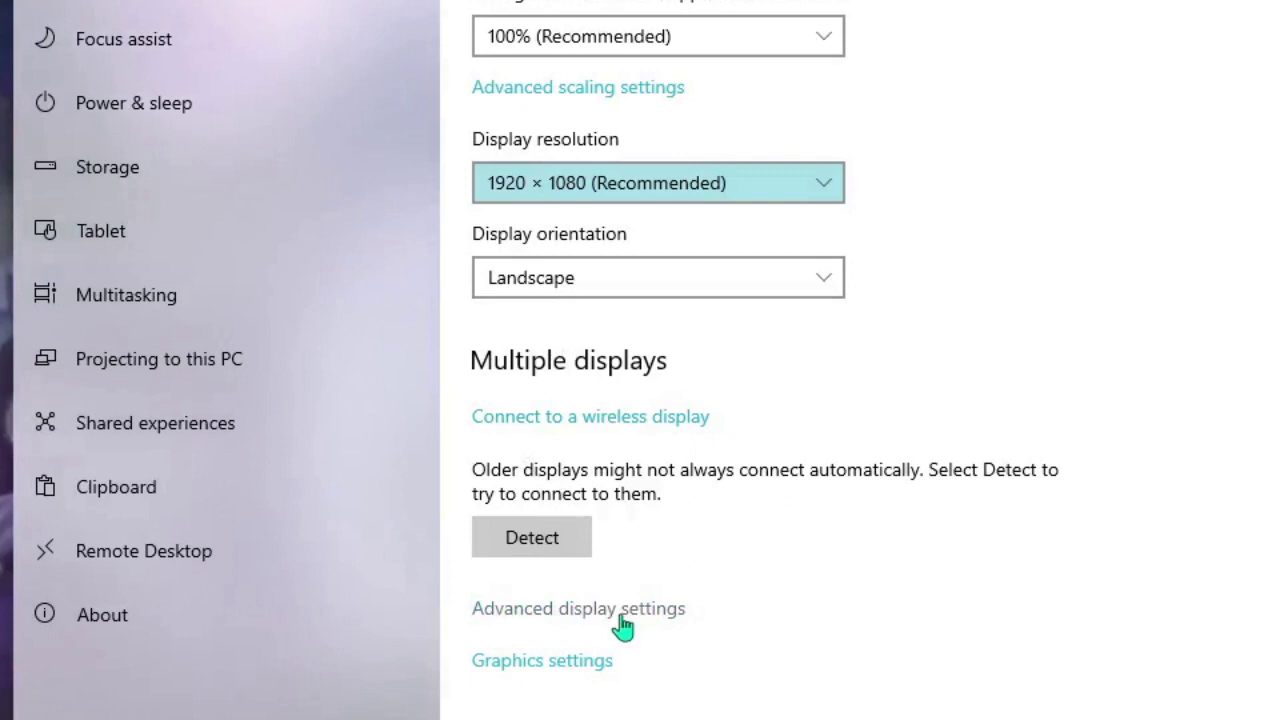
left_click(621, 612)
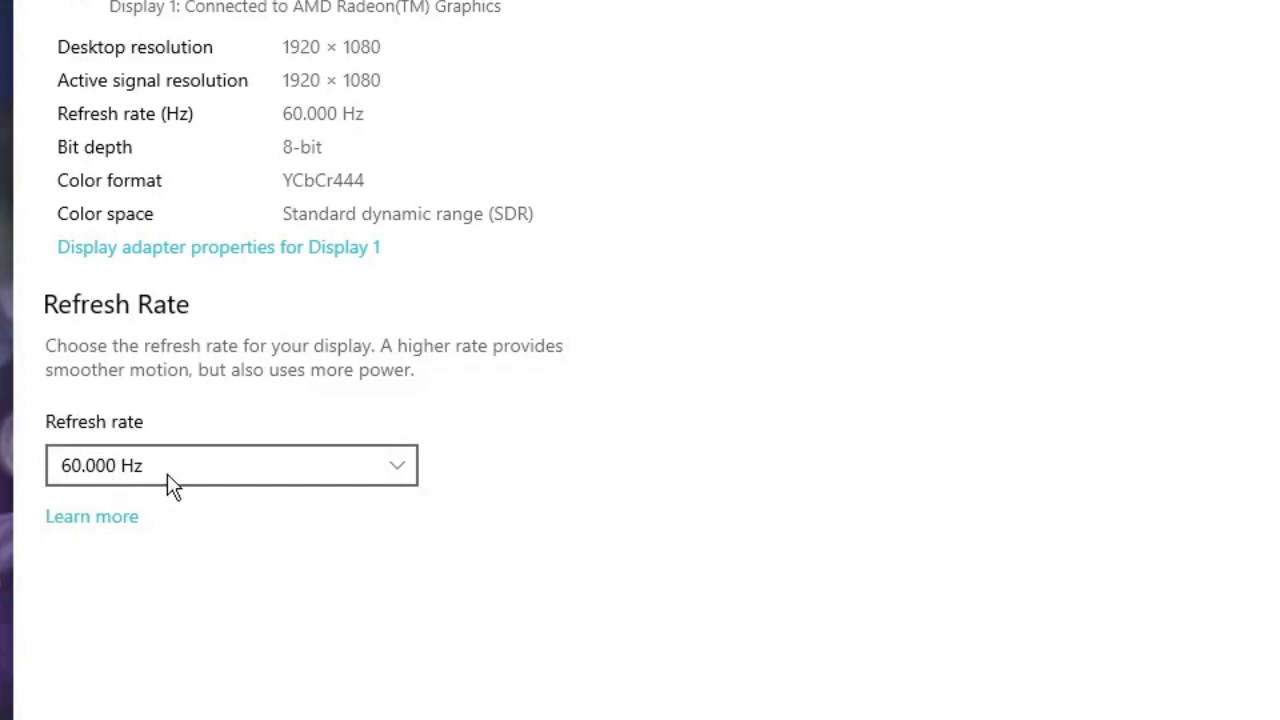
left_click(367, 464)
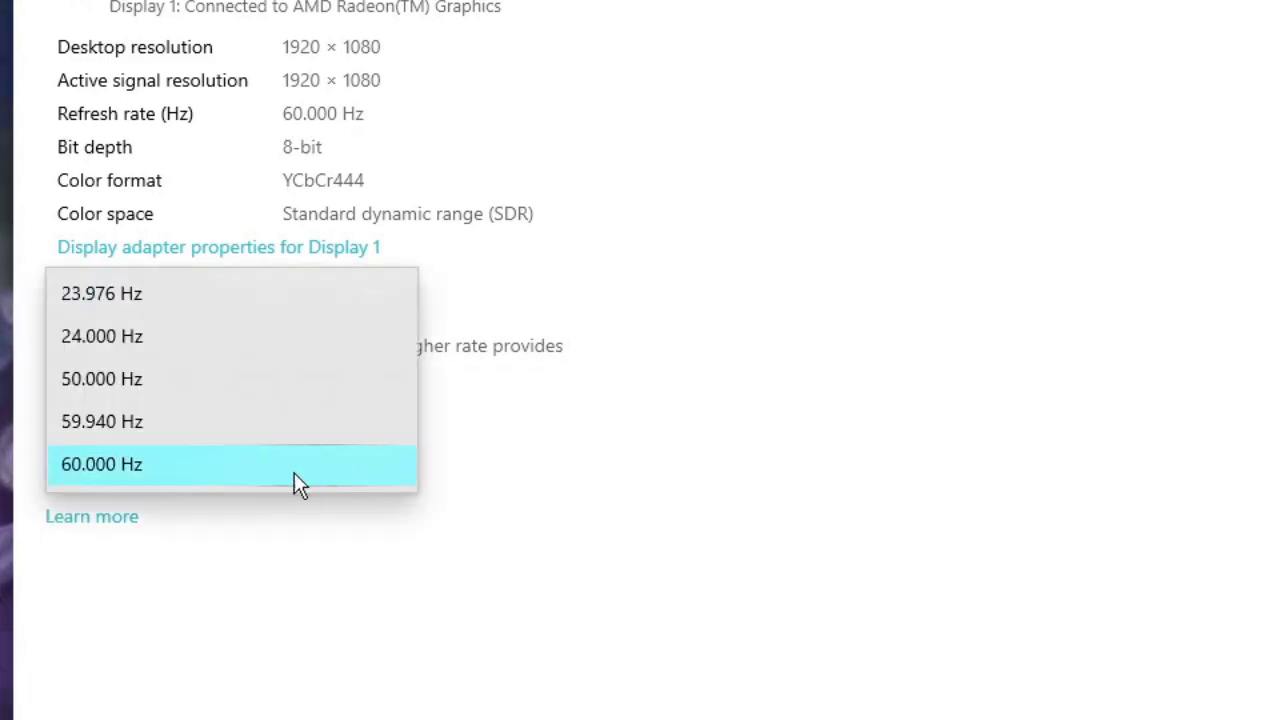
left_click(156, 465)
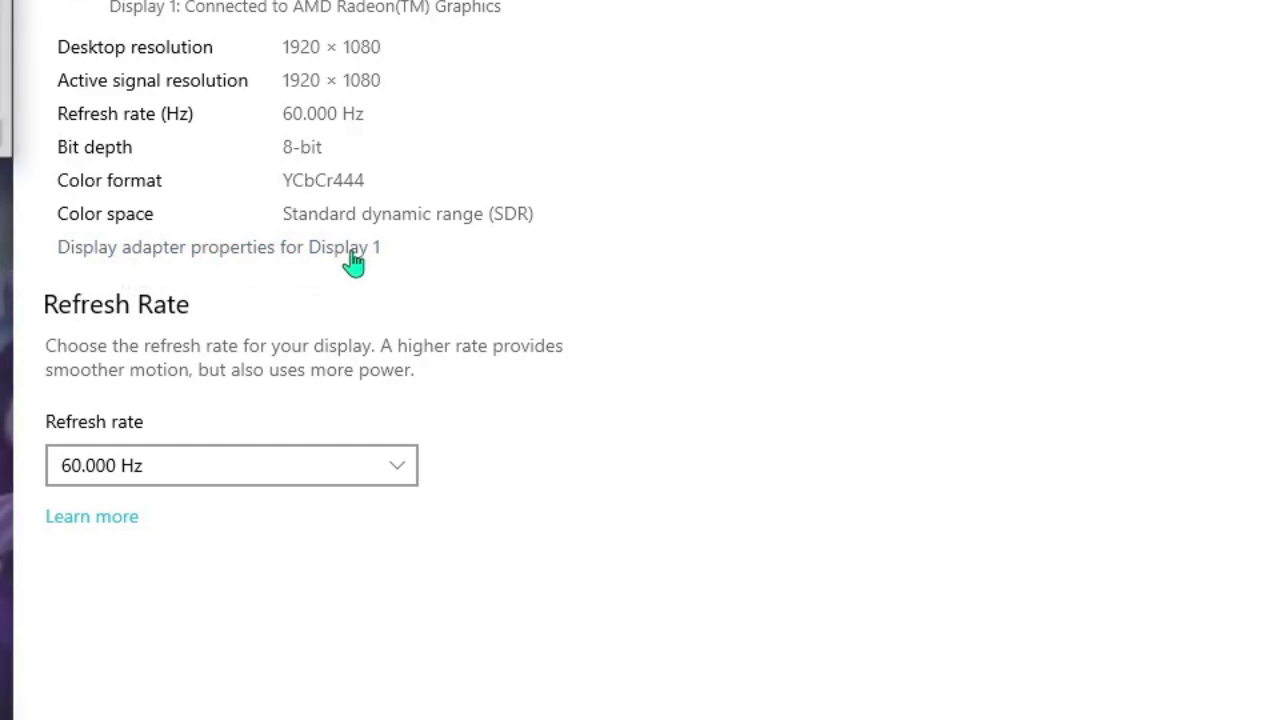
- Set the display adapter's mode to 1920 by 1080, True Color (32 bit), 60 Hertz and minimize Settings
left_click(218, 247)
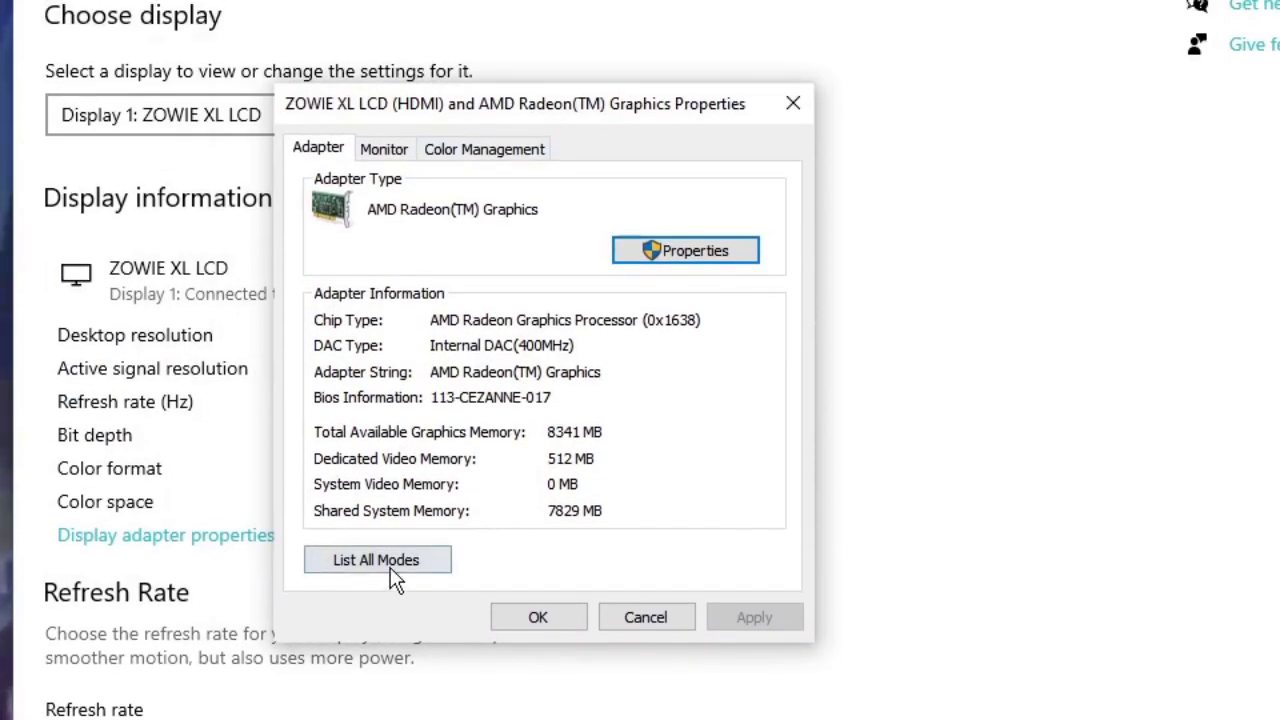
left_click(407, 561)
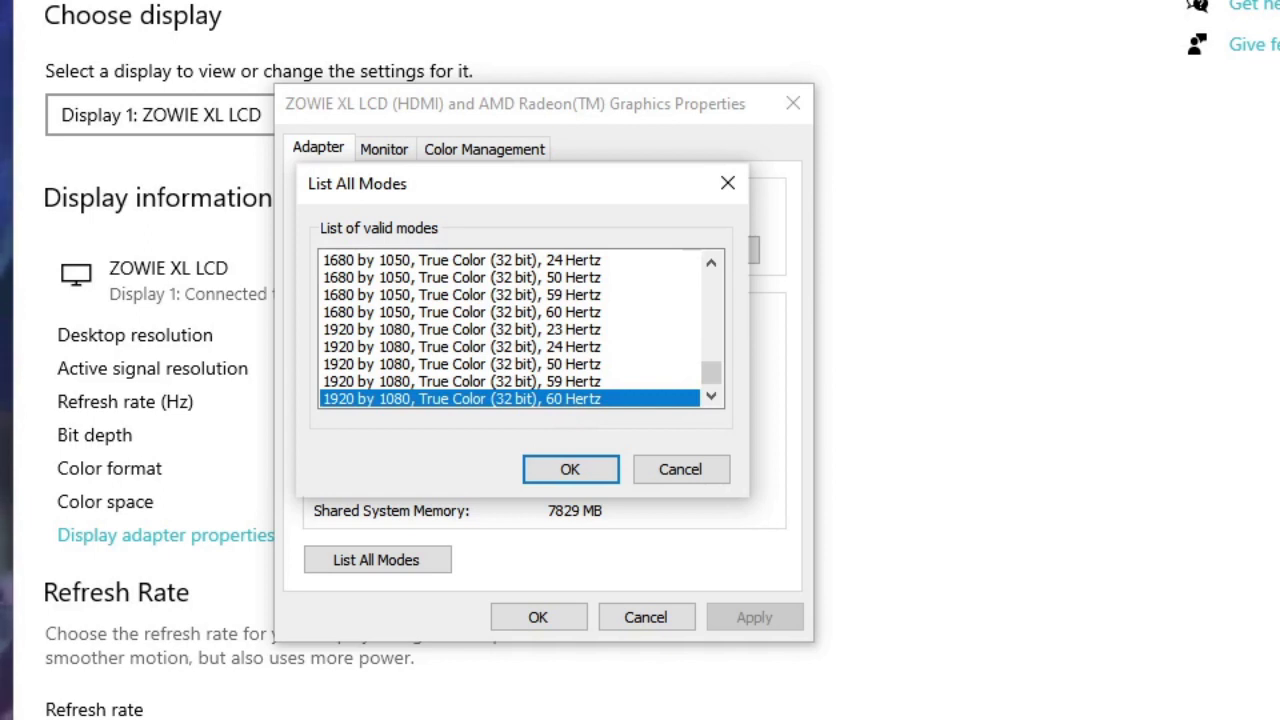
left_click(378, 384)
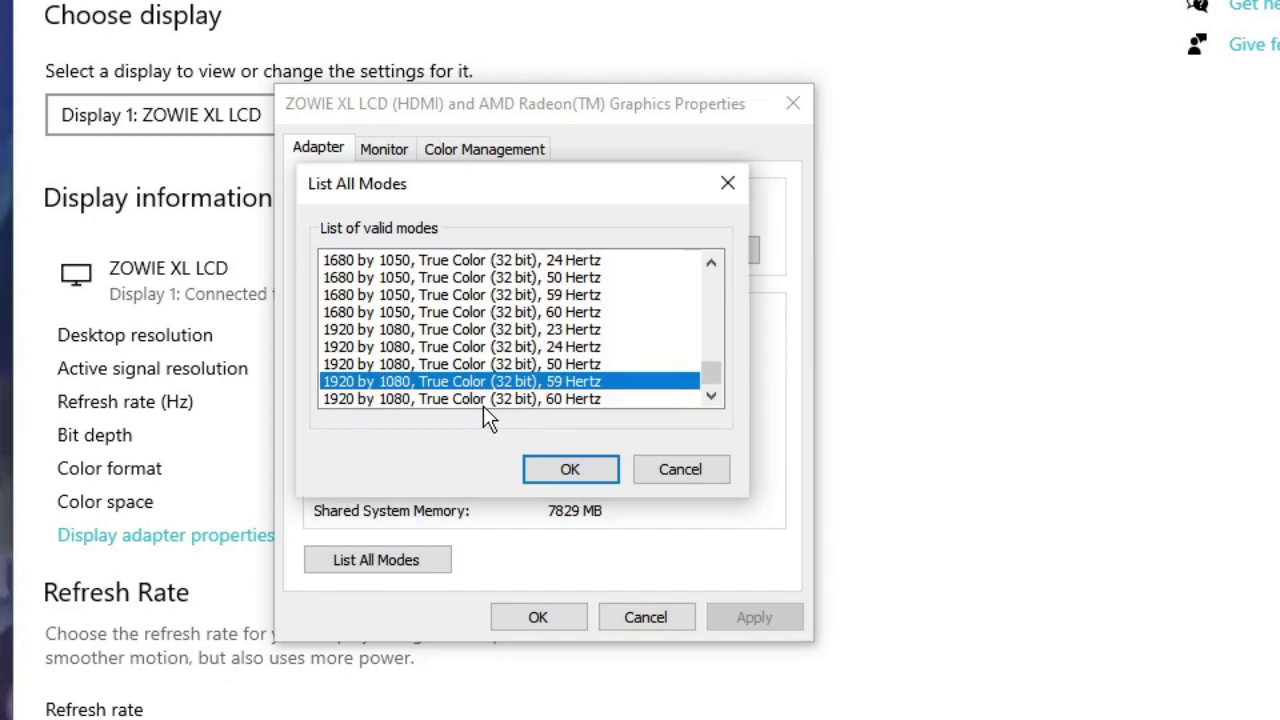
left_click(539, 397)
left_click(567, 466)
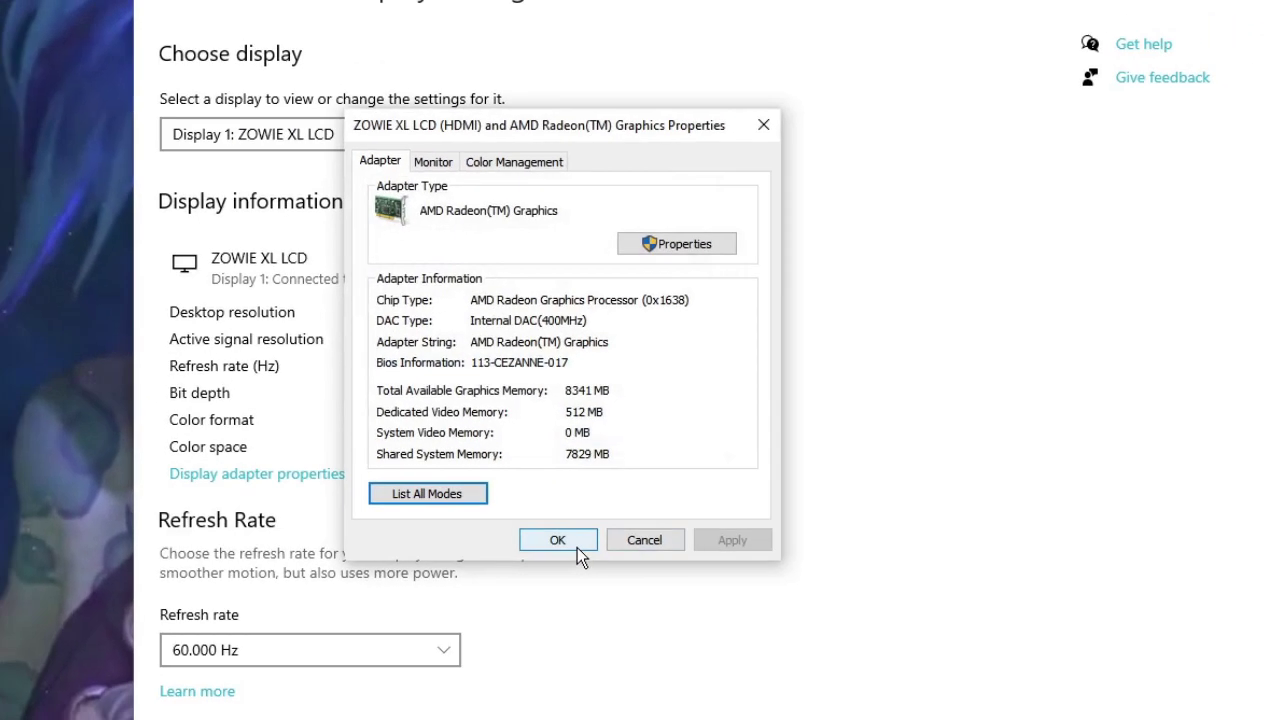
left_click(540, 619)
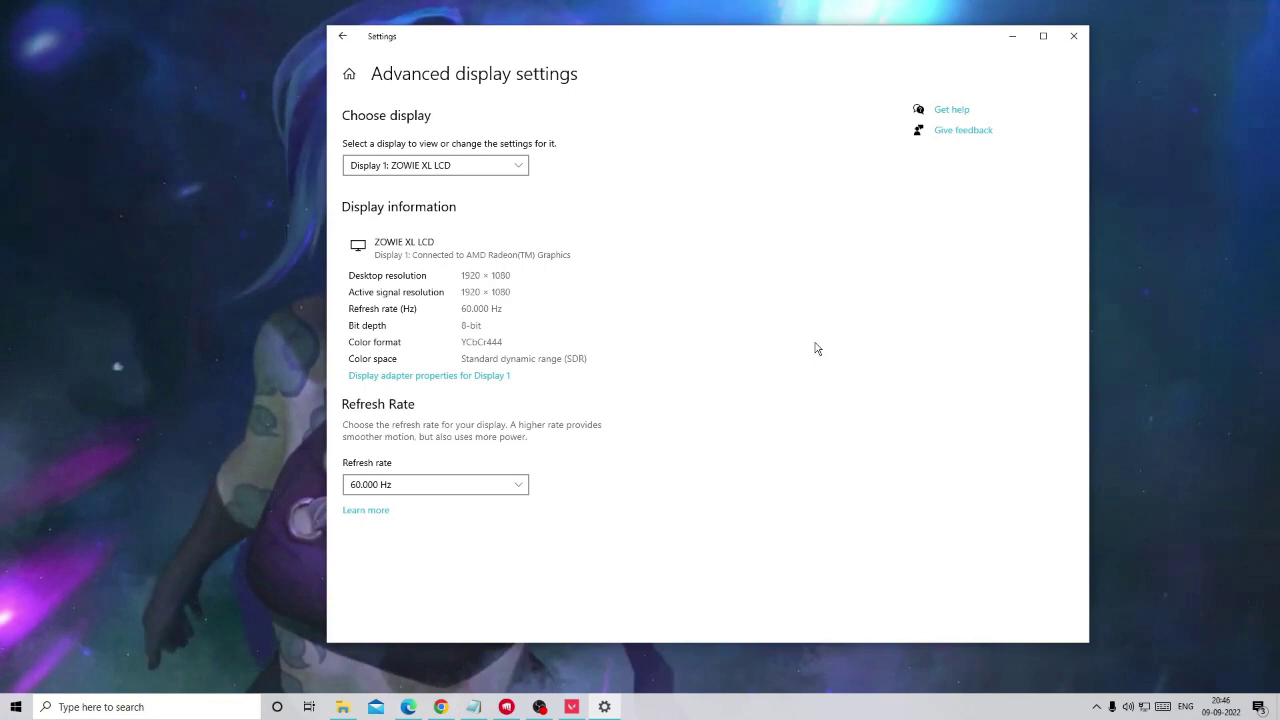
left_click(1012, 38)
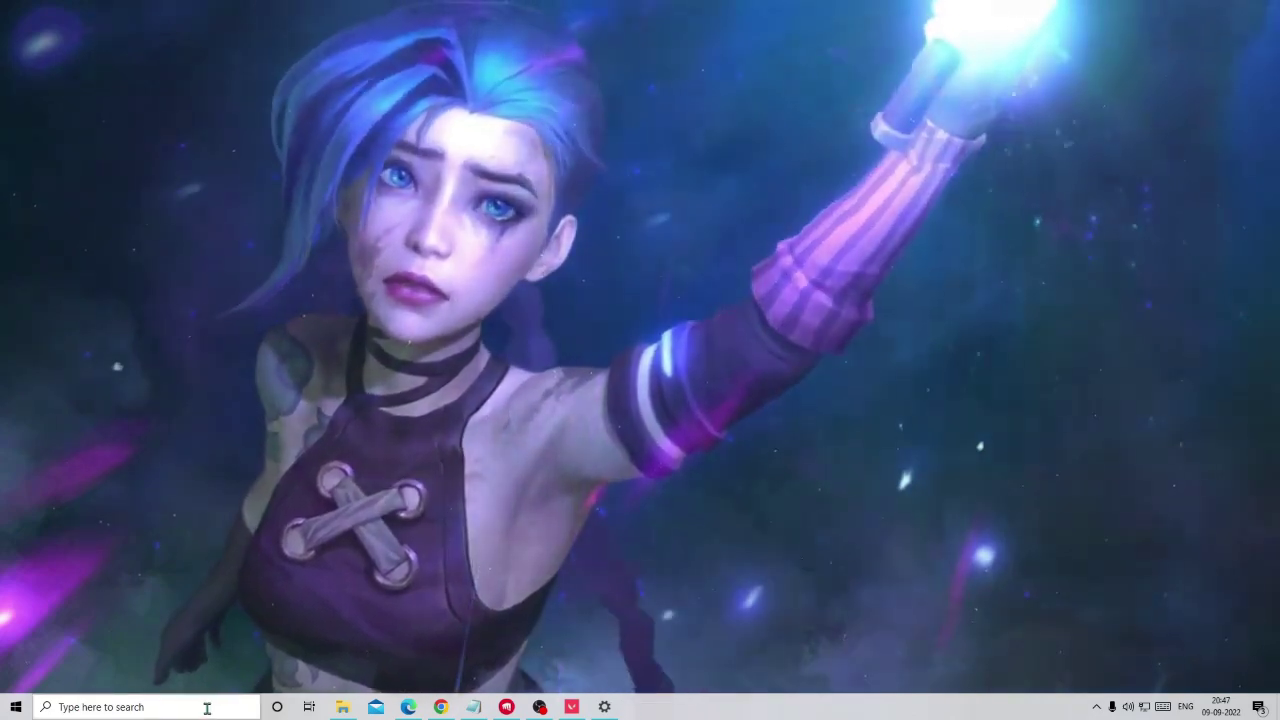
- Find the Game Mode settings, turn Game Mode off and close the Settings window
left_click(211, 707)
type("gam")
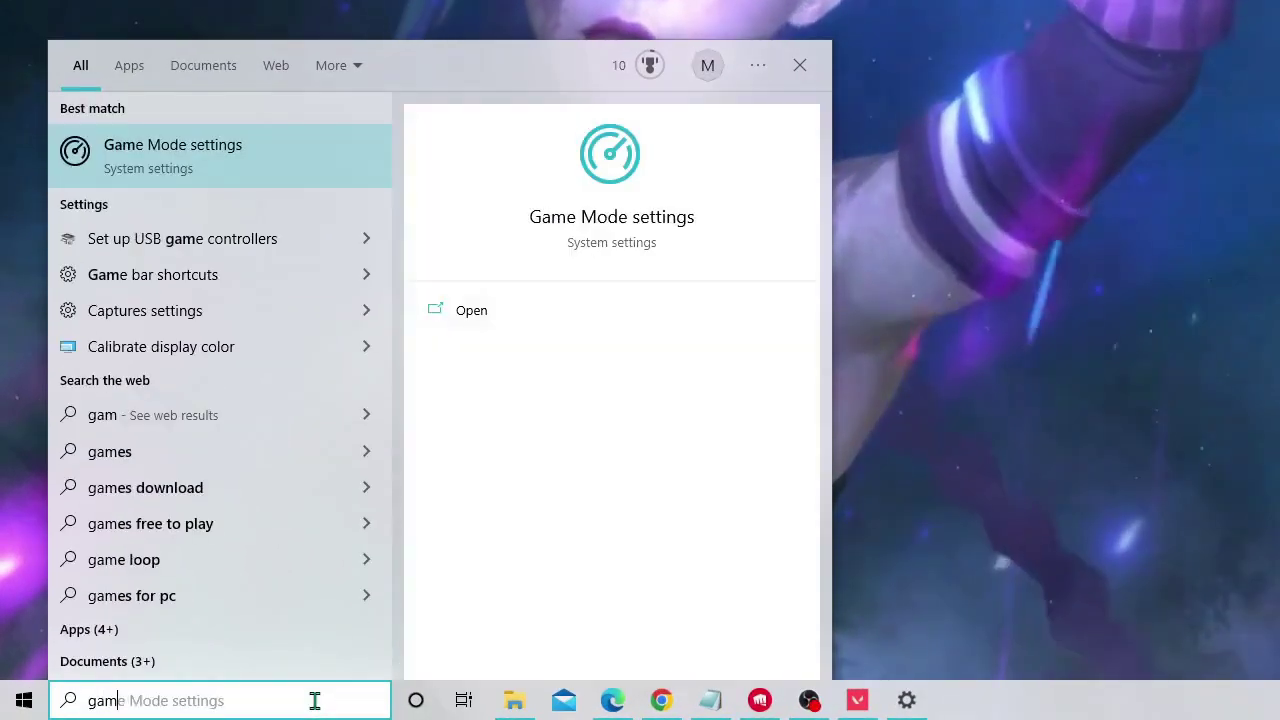
type("e mode")
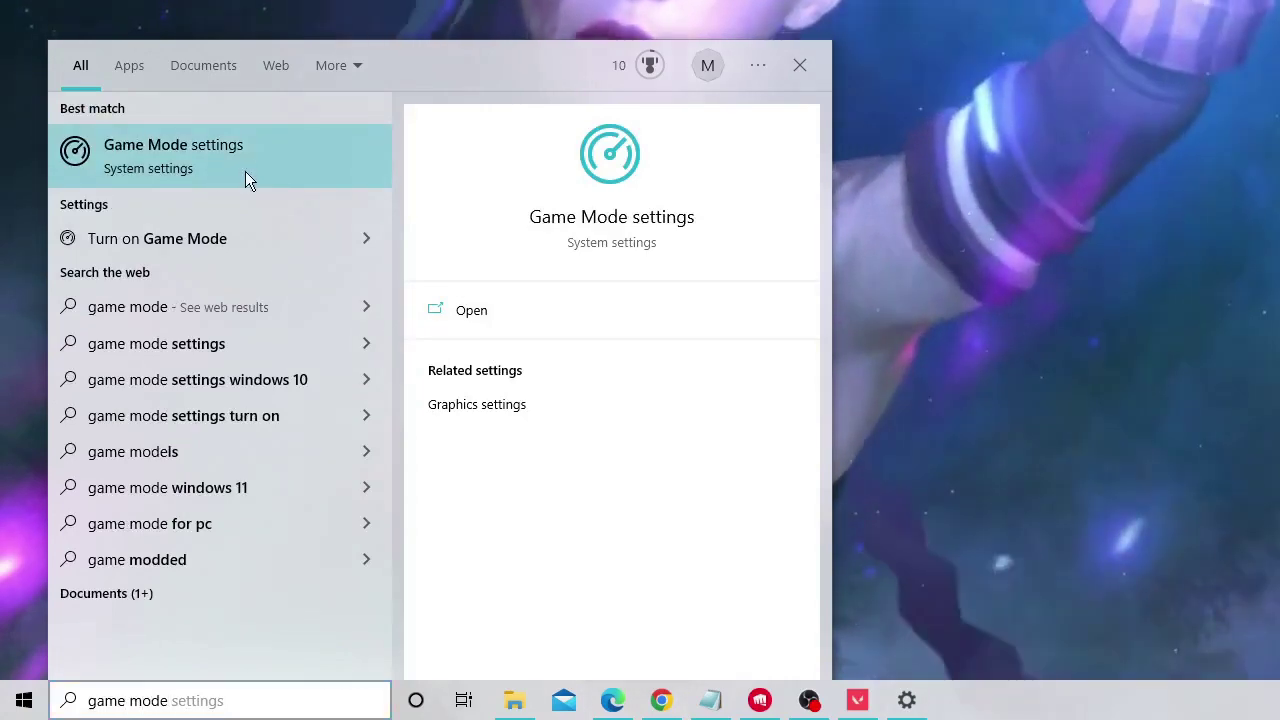
left_click(245, 171)
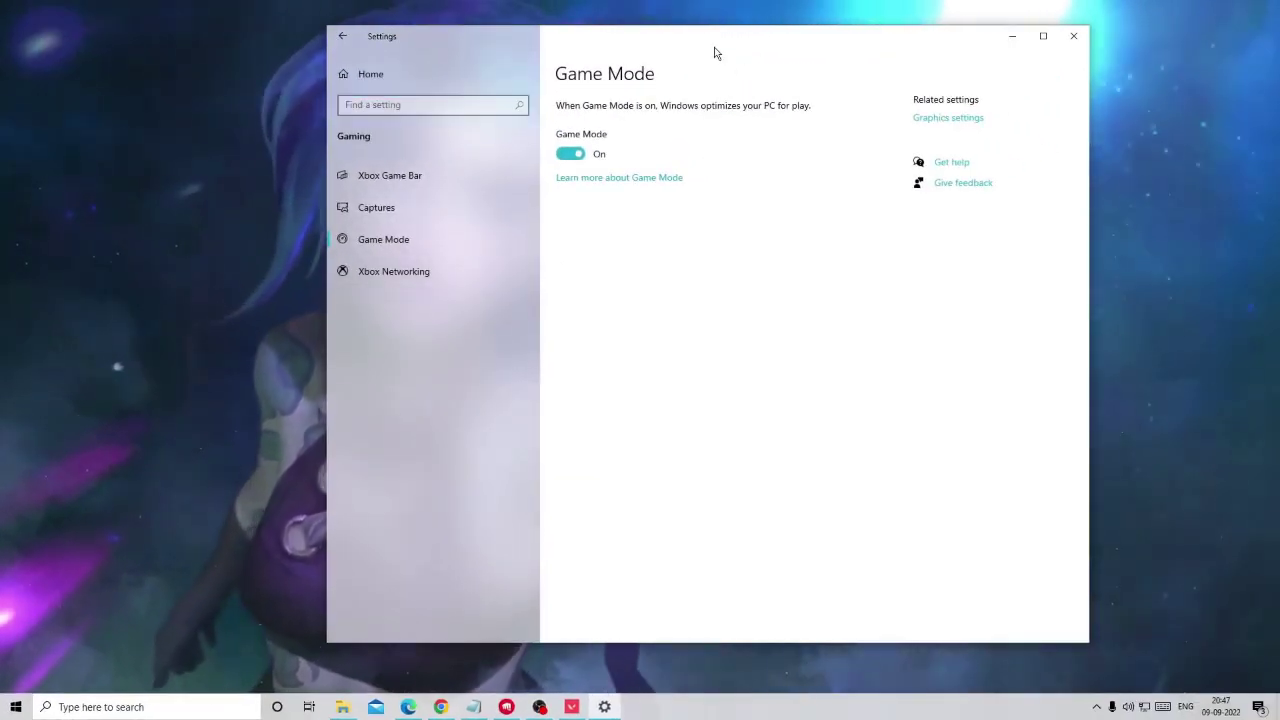
left_click_drag(715, 53, 694, 191)
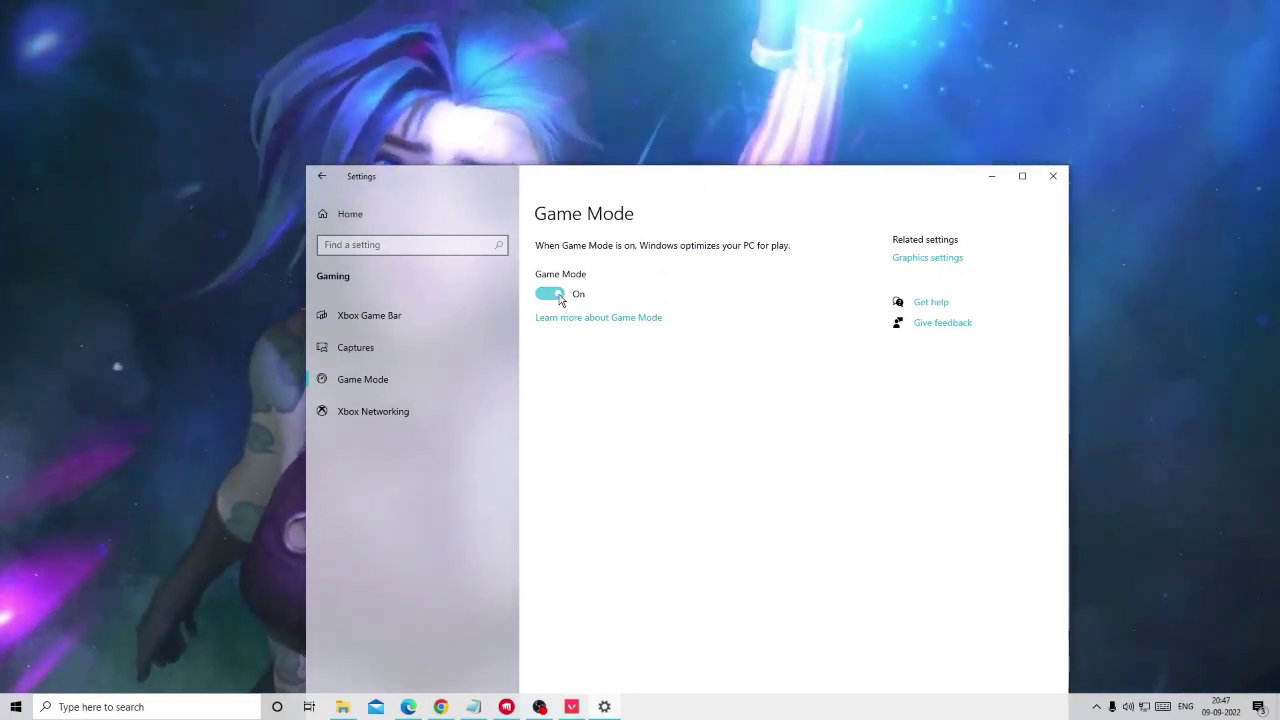
left_click(552, 294)
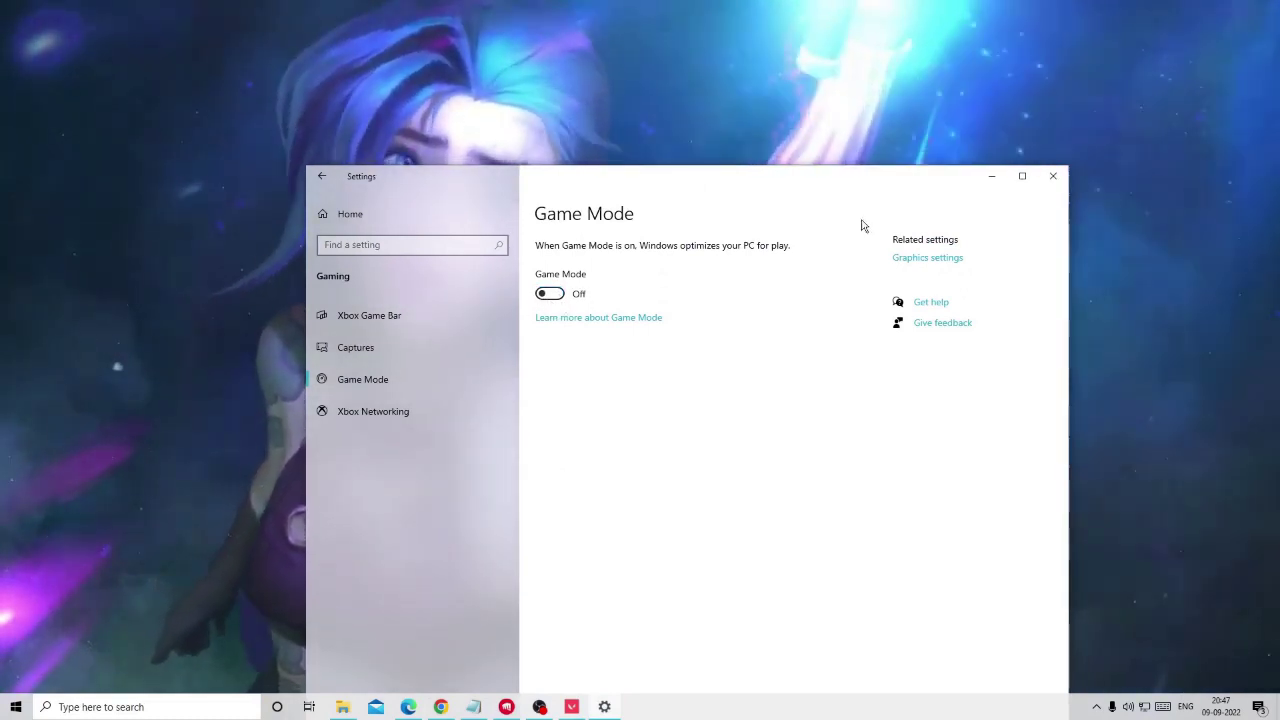
left_click(1052, 175)
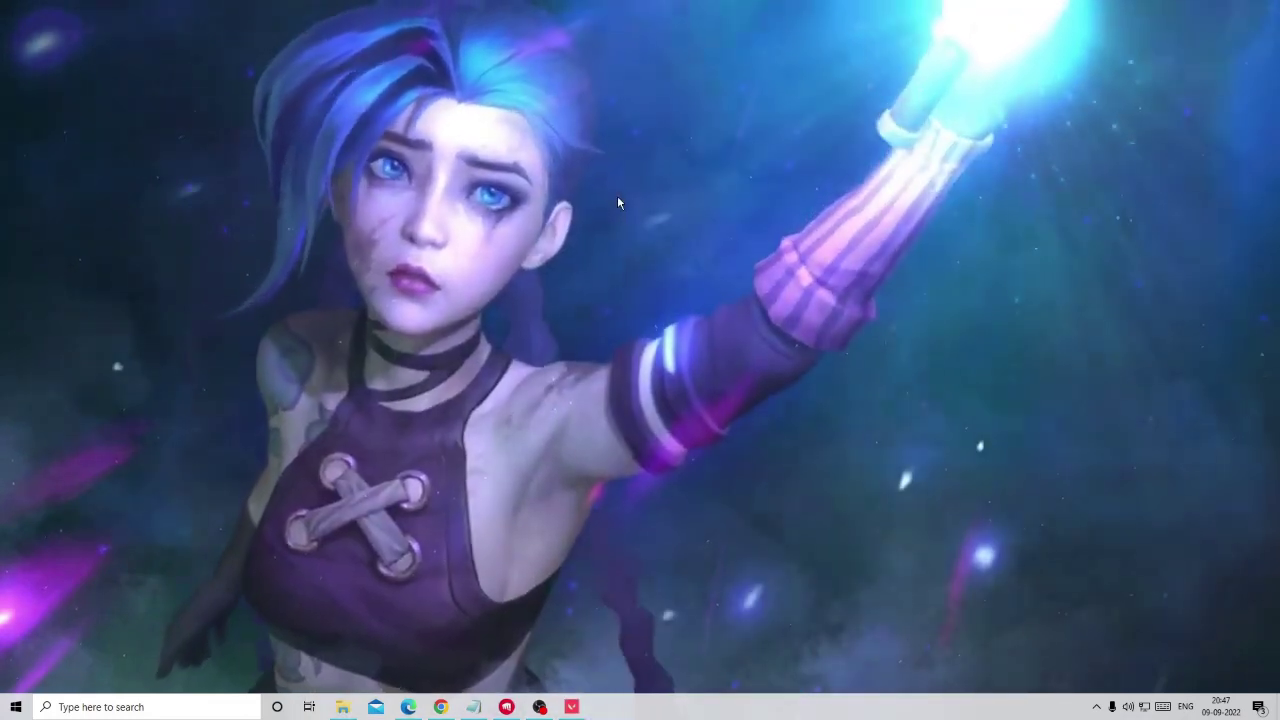
- Show the desktop icons
right_click(617, 203)
mouse_move(714, 229)
left_click(818, 311)
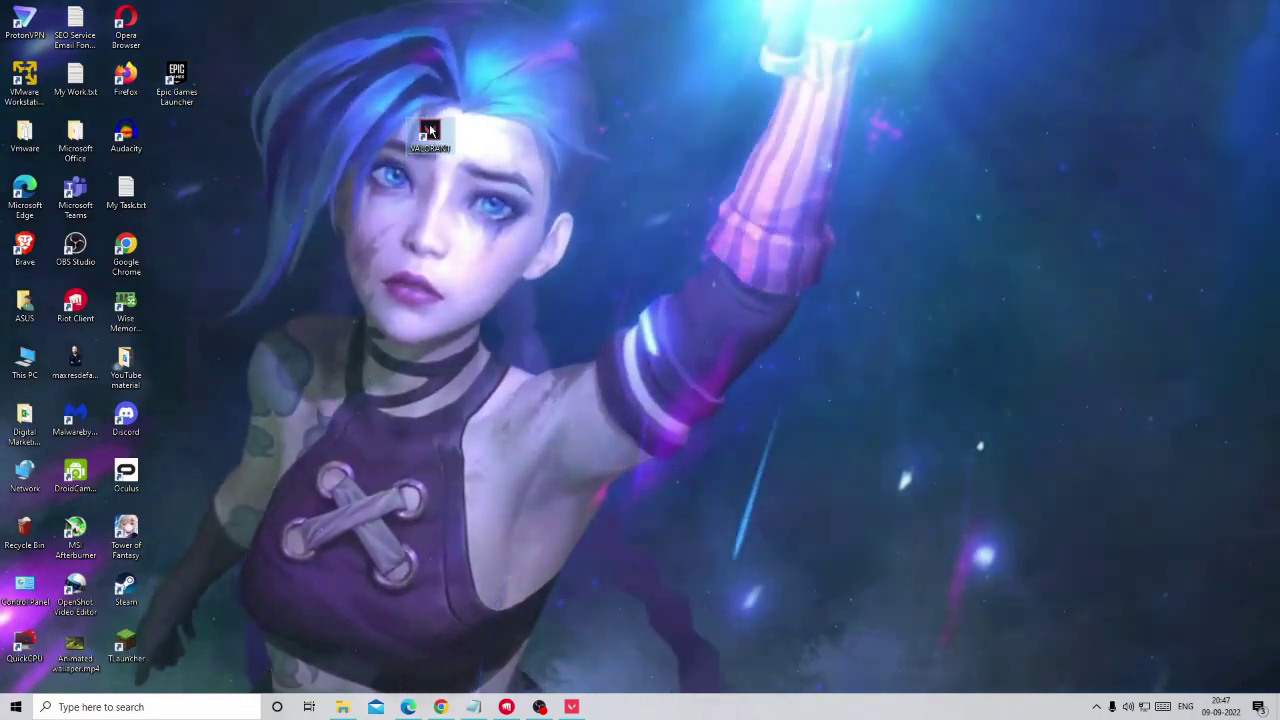
- Turn on Disable fullscreen optimizations in the VALORANT shortcut's compatibility properties and apply the change
right_click(429, 132)
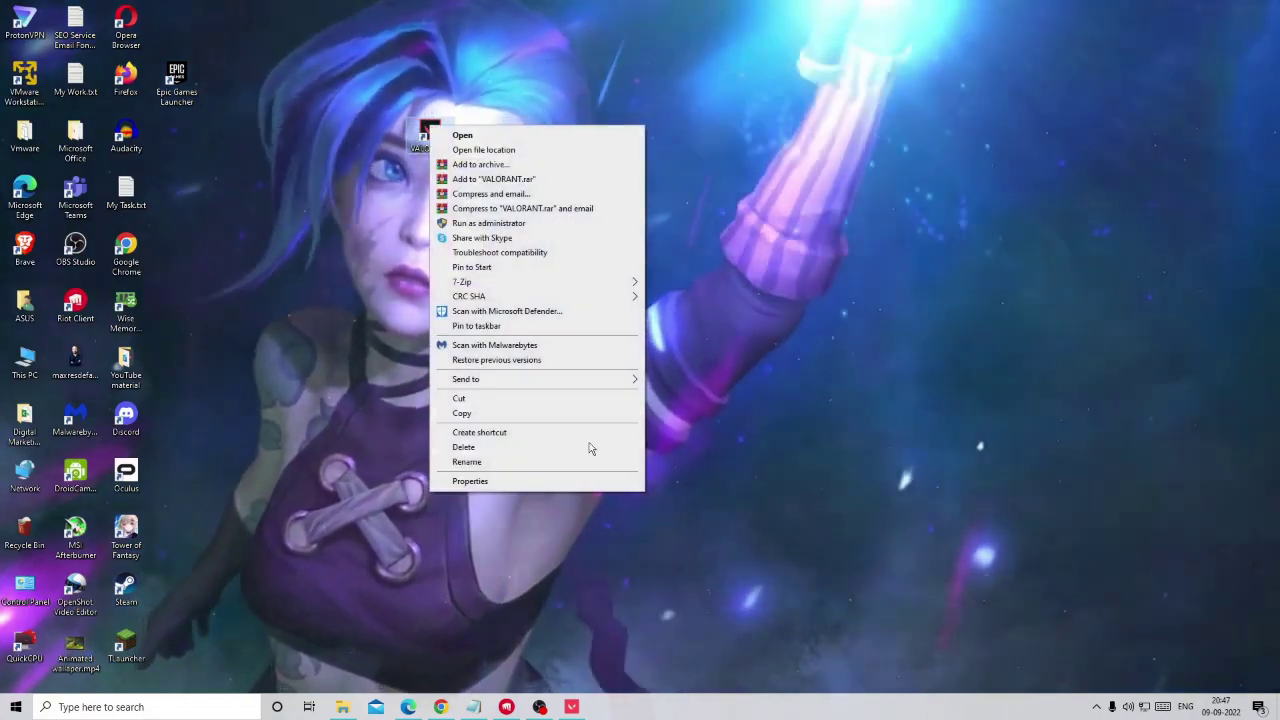
left_click(494, 482)
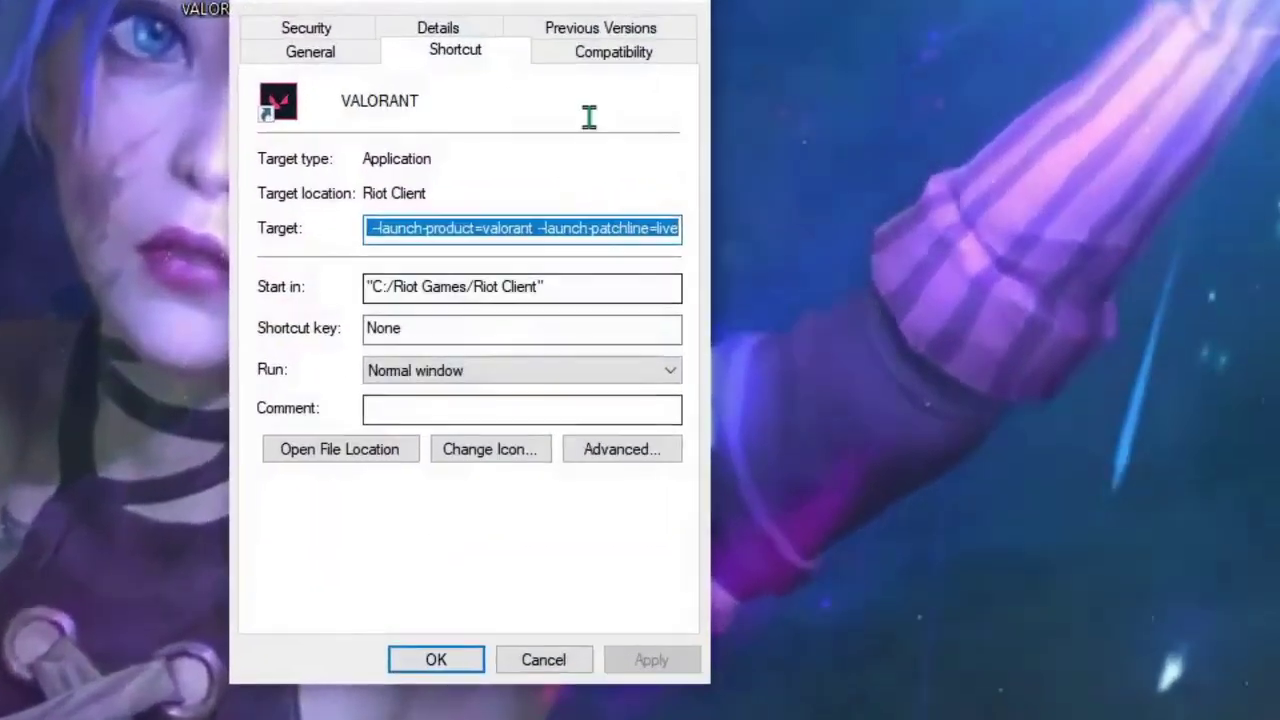
left_click(613, 57)
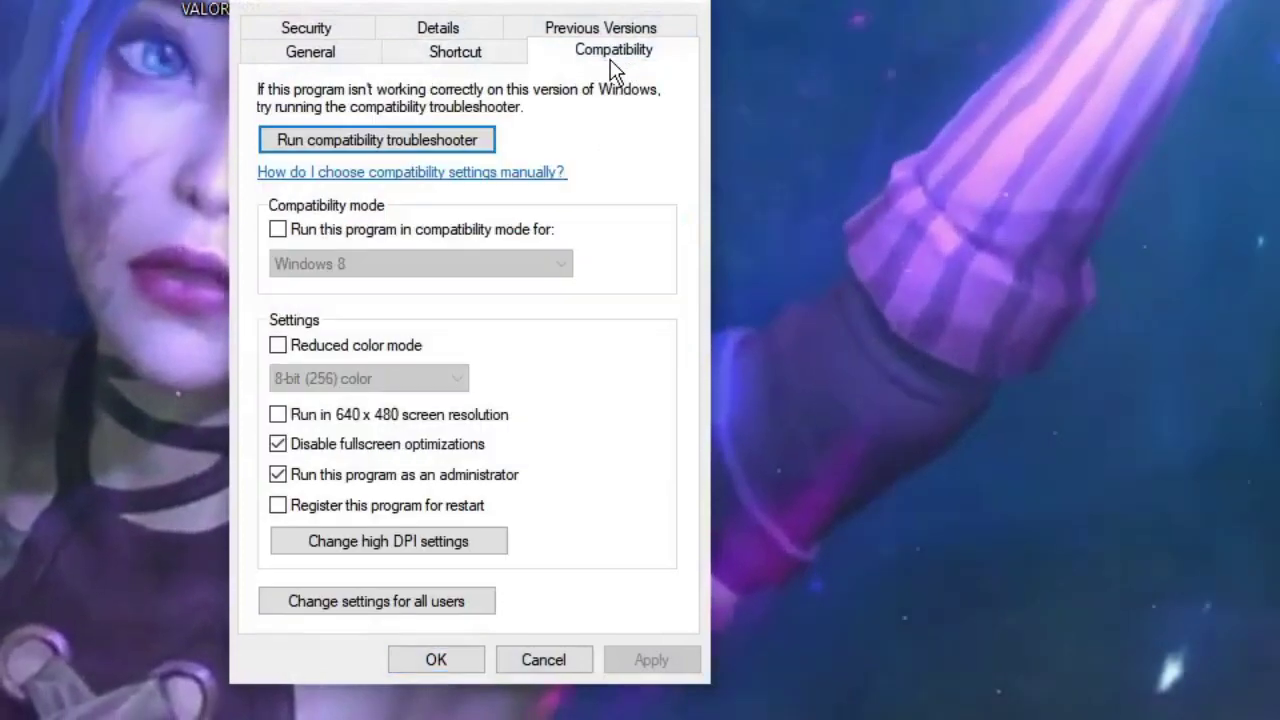
left_click(295, 448)
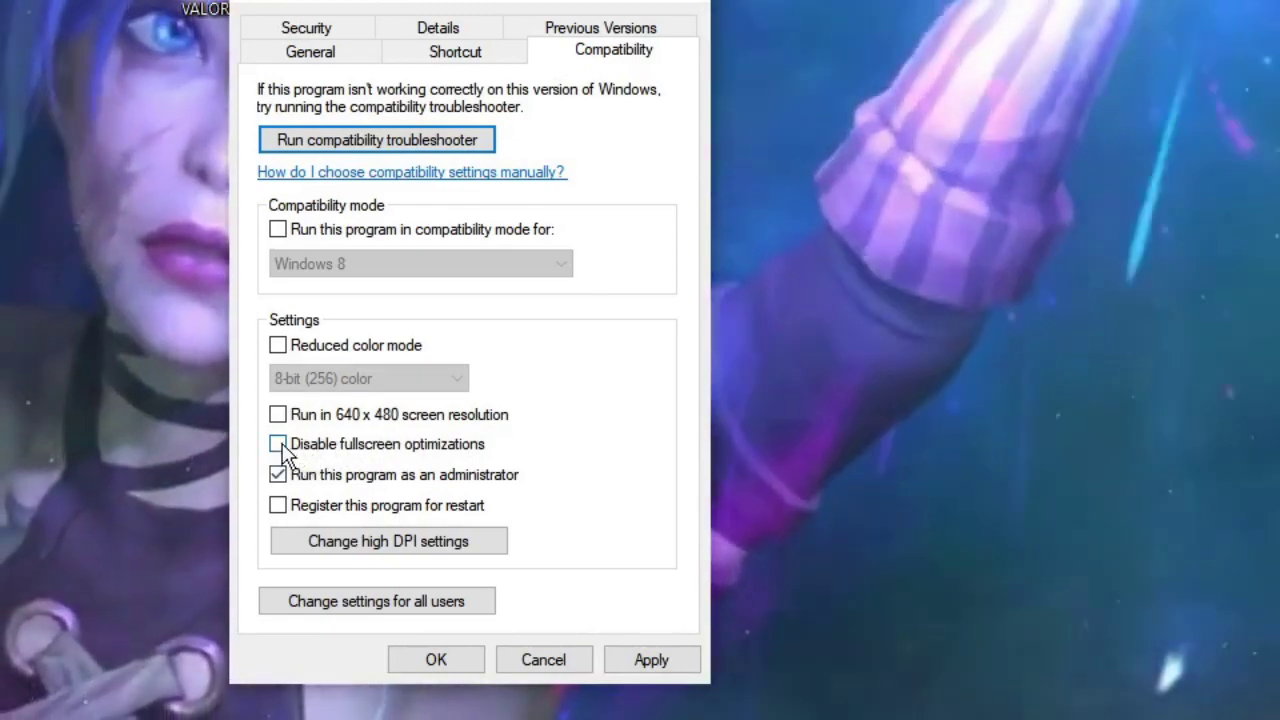
left_click(280, 446)
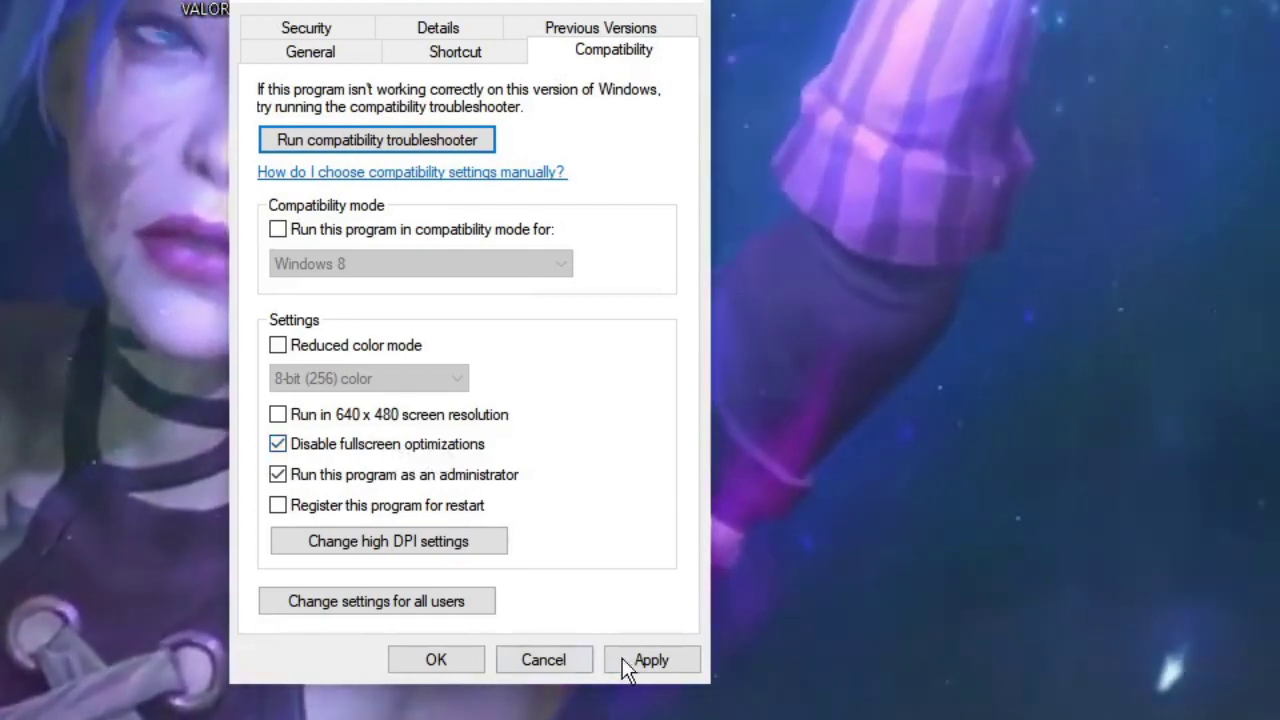
left_click(648, 660)
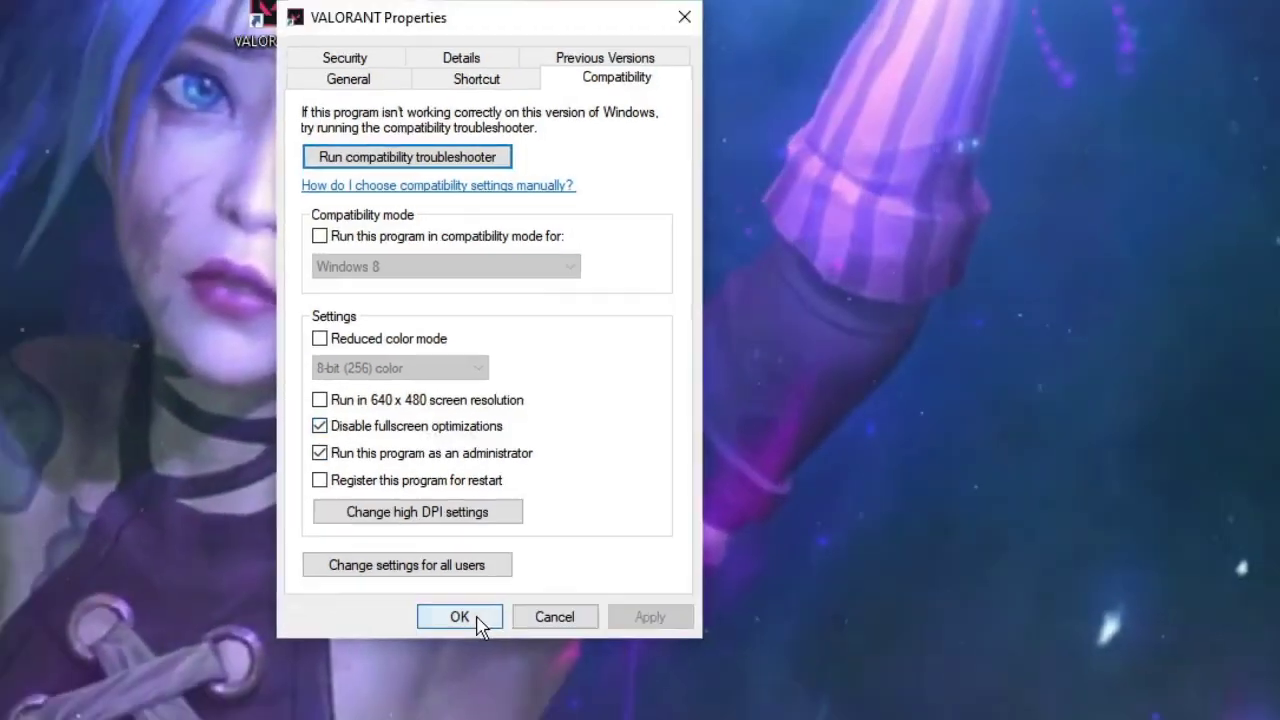
left_click(478, 625)
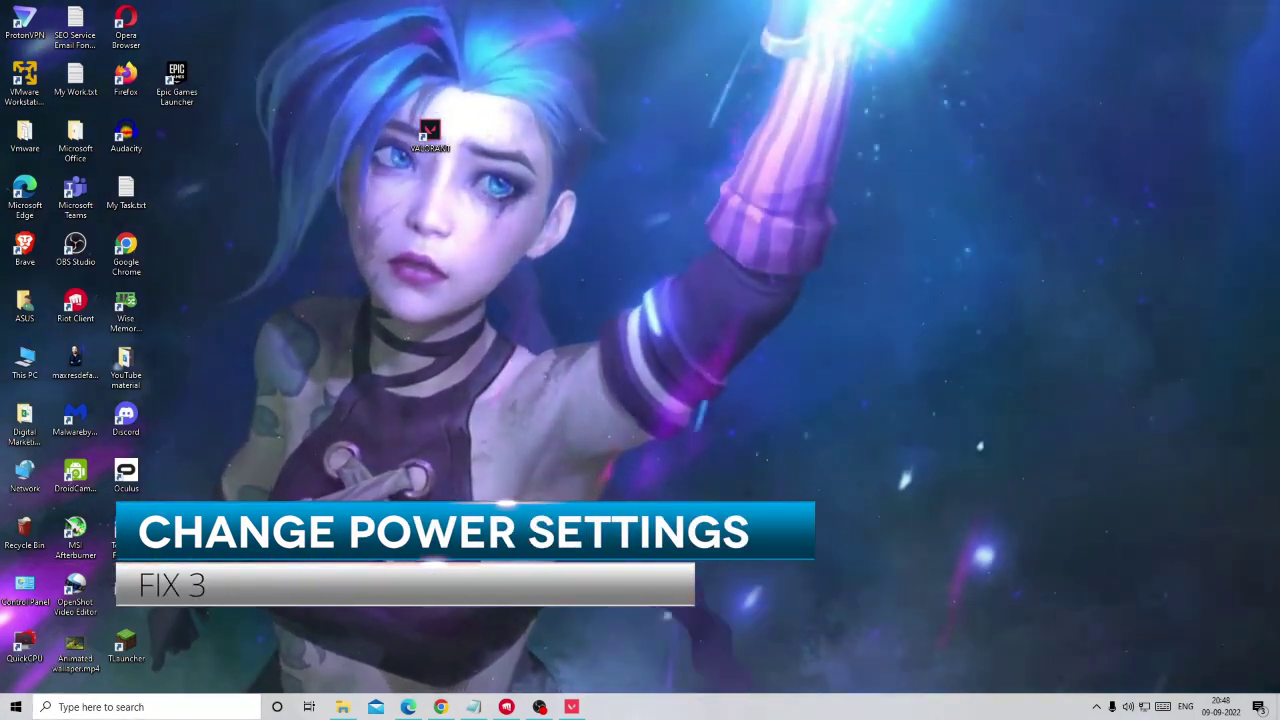
- Enter powercfg.cpl in the Run dialog to reach the power options
key("super+r")
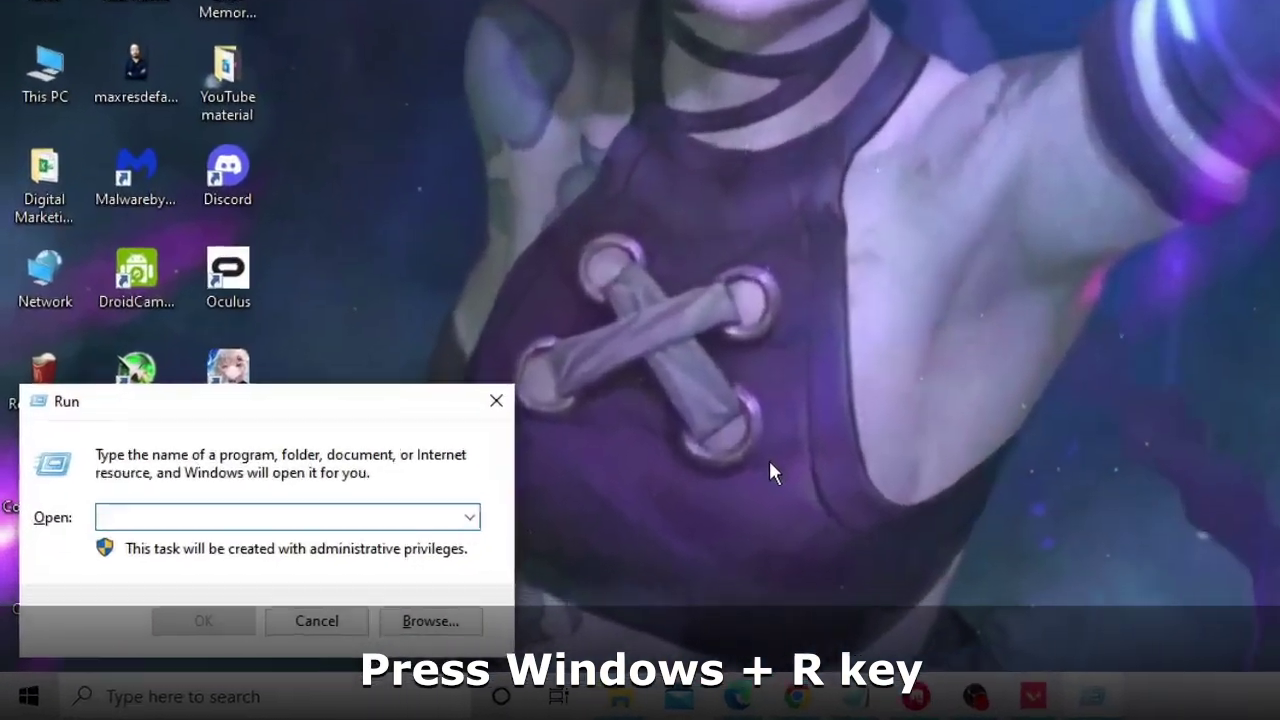
type("po")
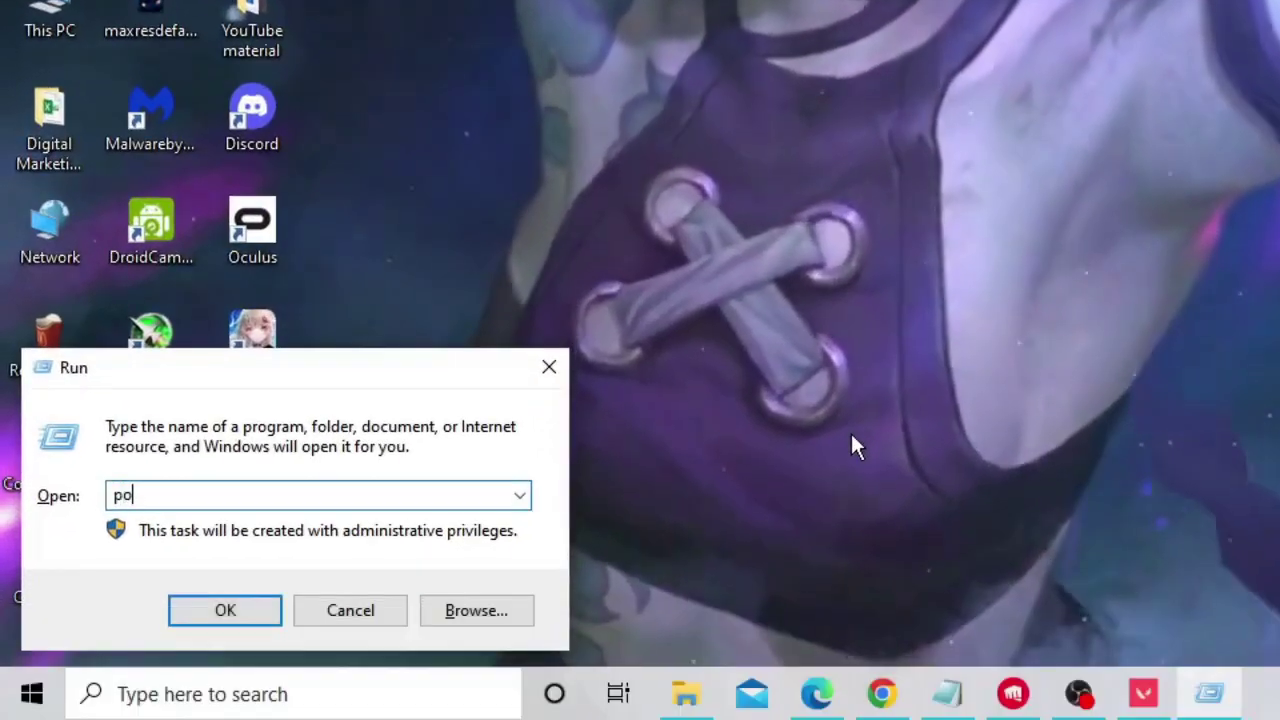
type("wercfg")
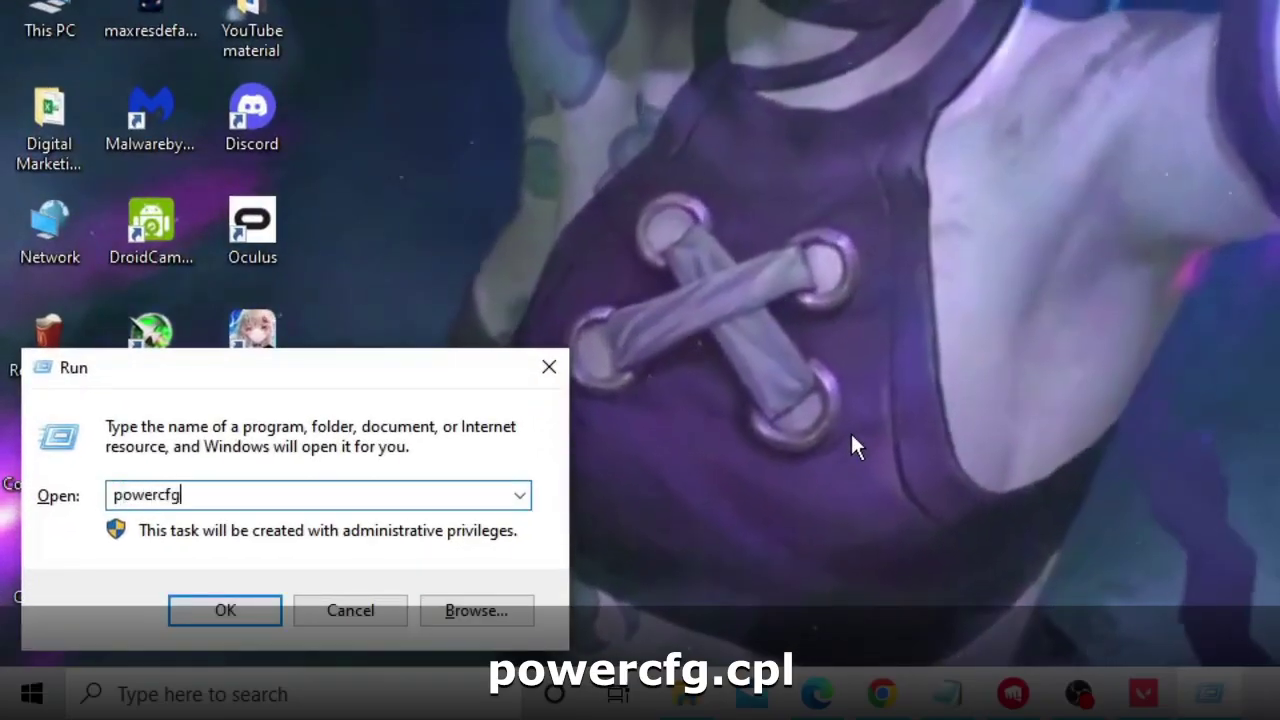
type(".cpl")
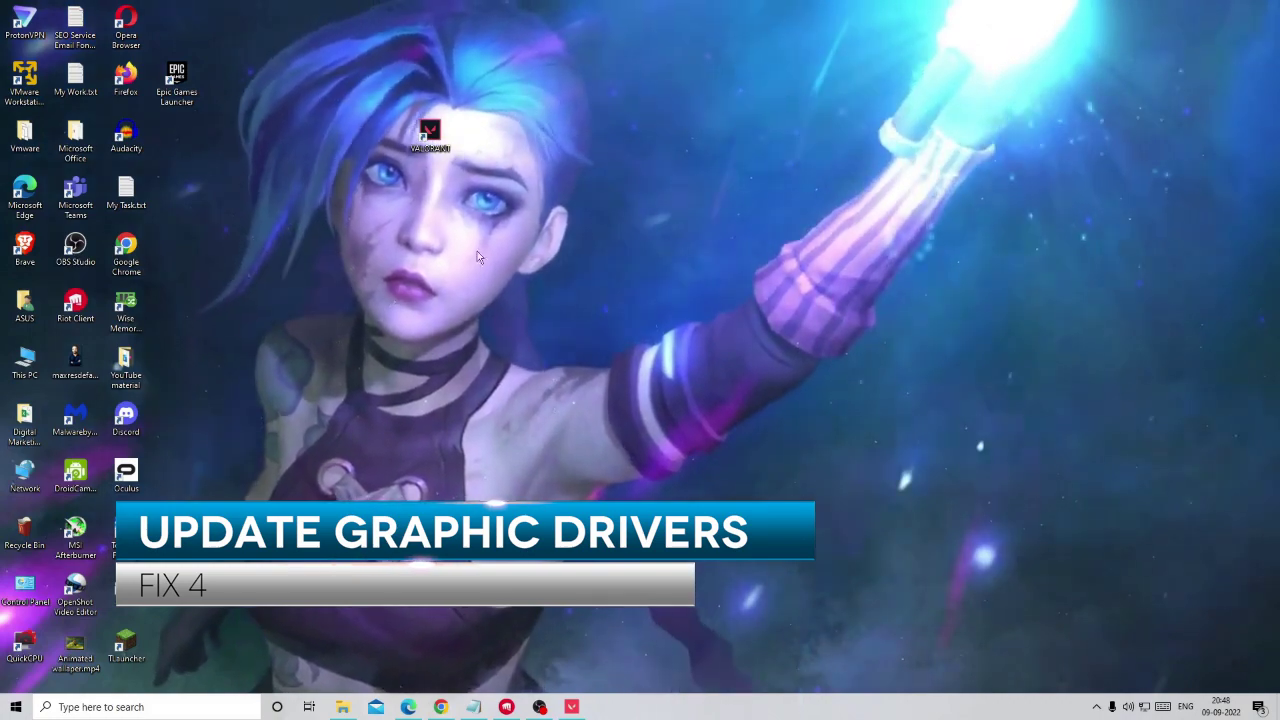
- Open Device Manager and select AMD Radeon(TM) Graphics under Display adapters
right_click(26, 706)
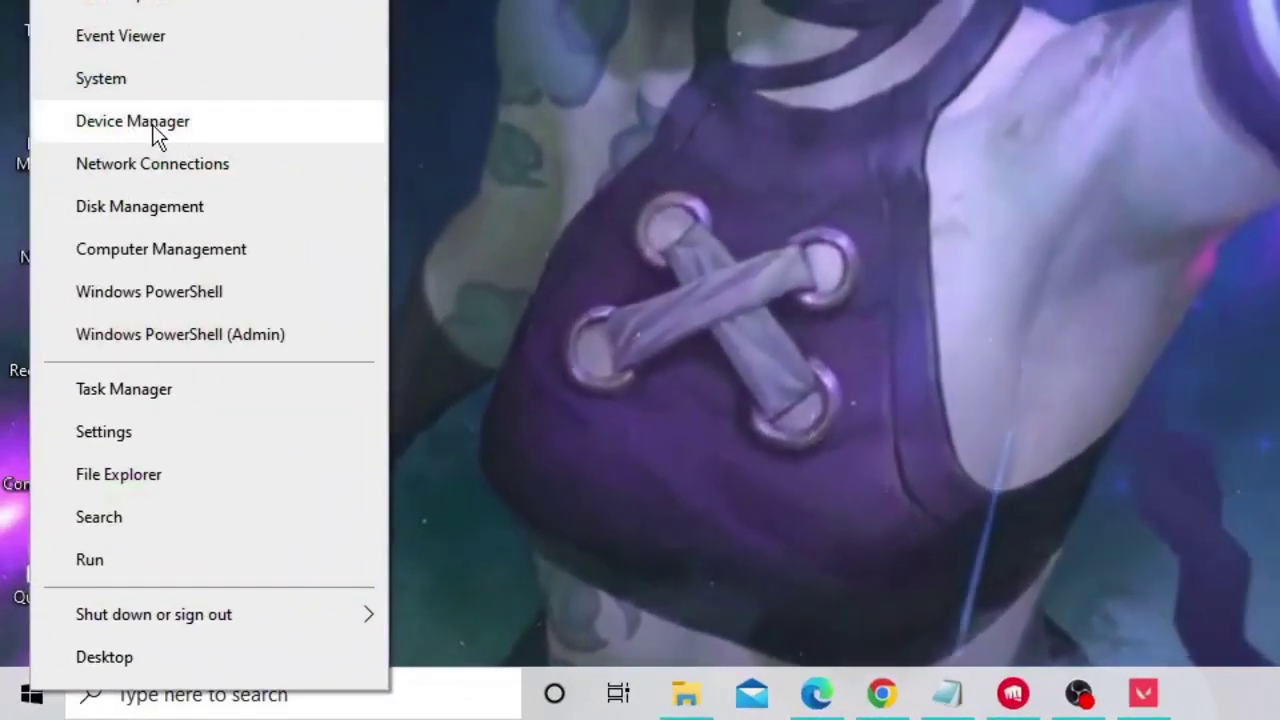
left_click(194, 124)
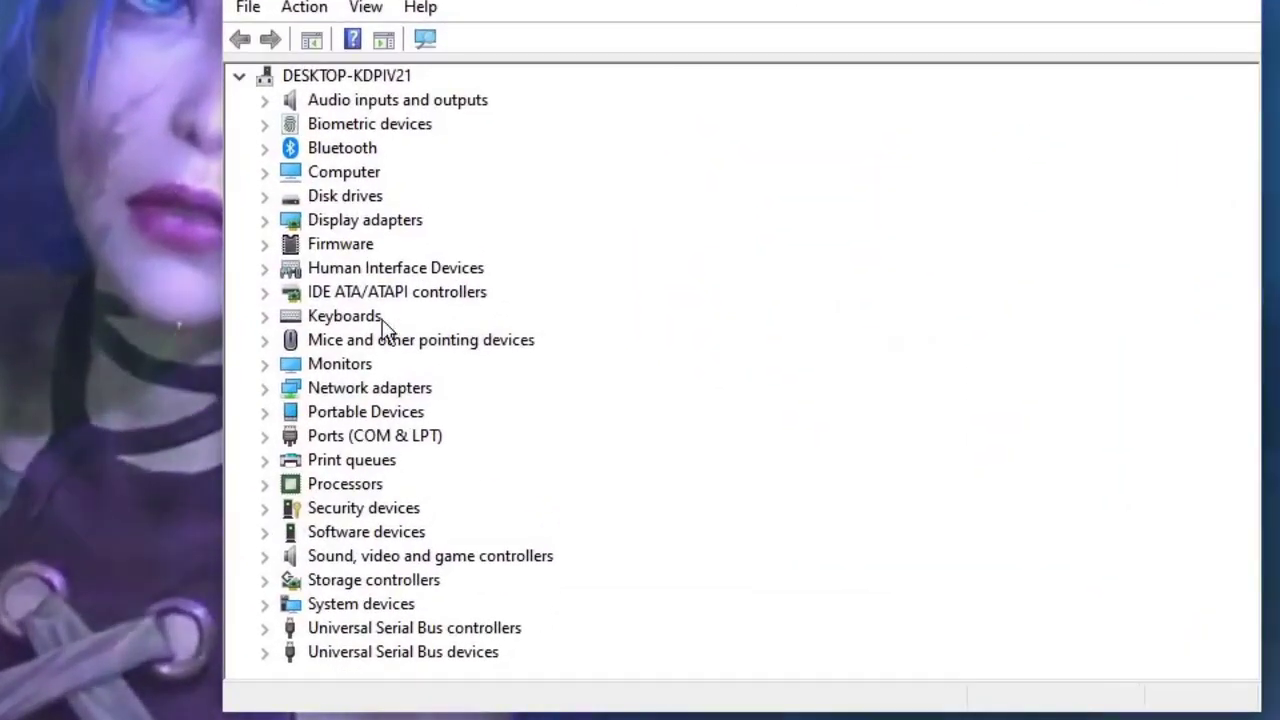
left_click(362, 225)
double_click(362, 222)
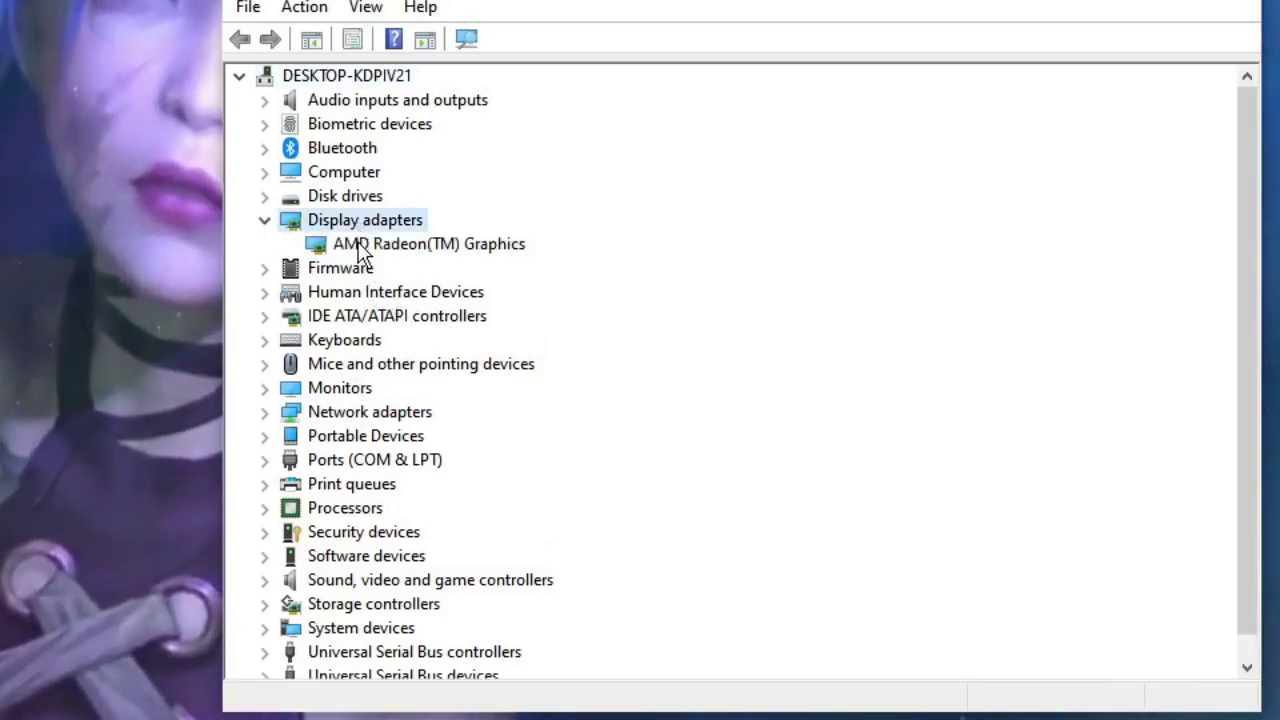
left_click(368, 250)
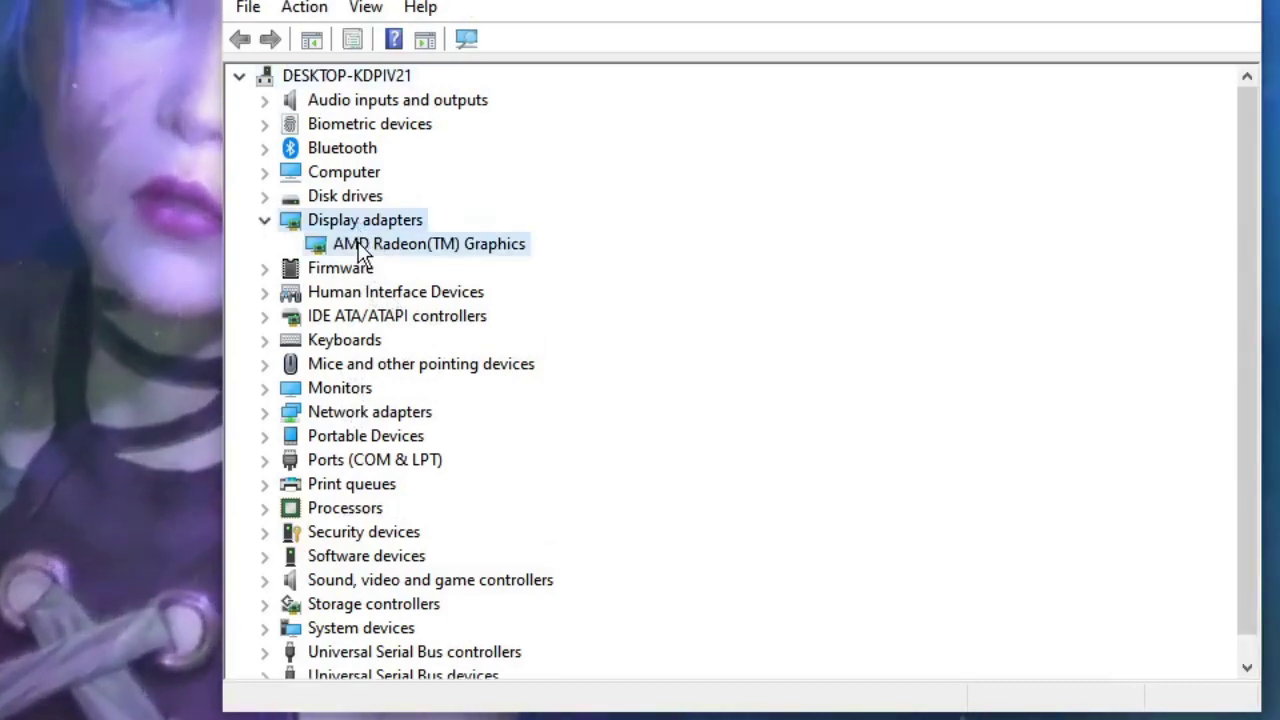
- View the driver update options for AMD Radeon(TM) Graphics, cancel the update and close Device Manager
right_click(445, 252)
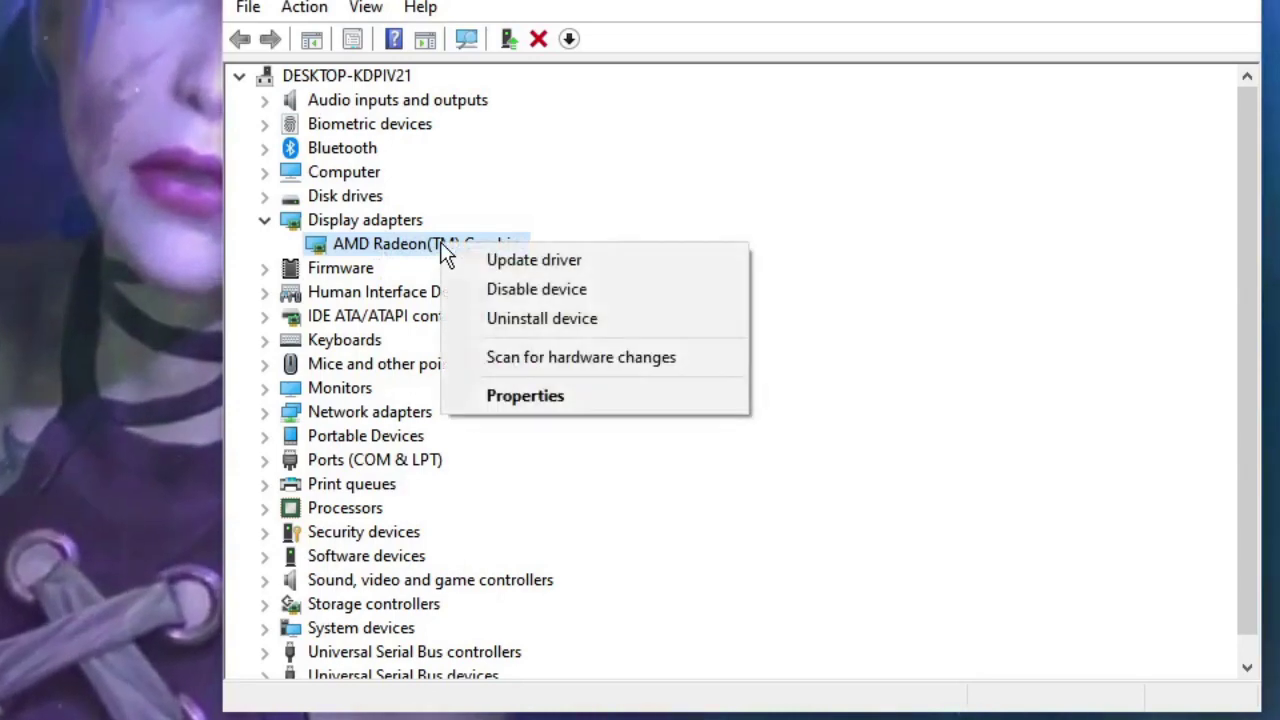
left_click(499, 259)
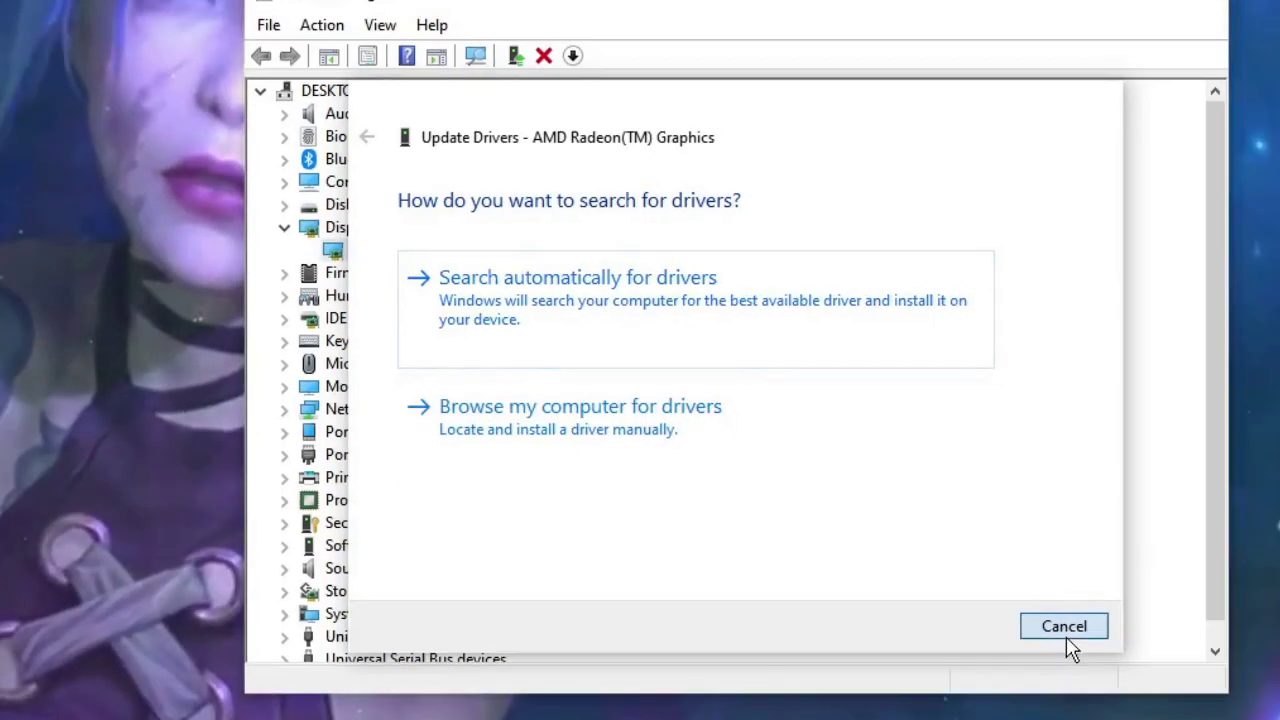
left_click(1088, 641)
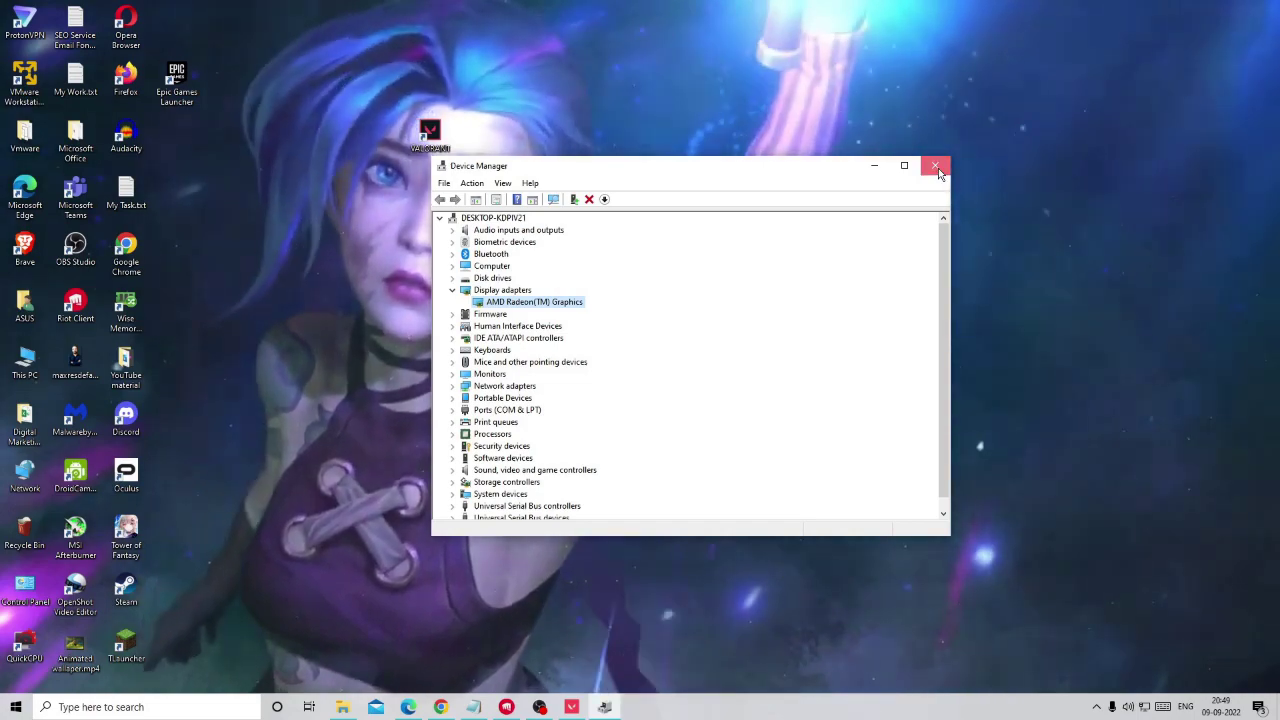
left_click(939, 172)
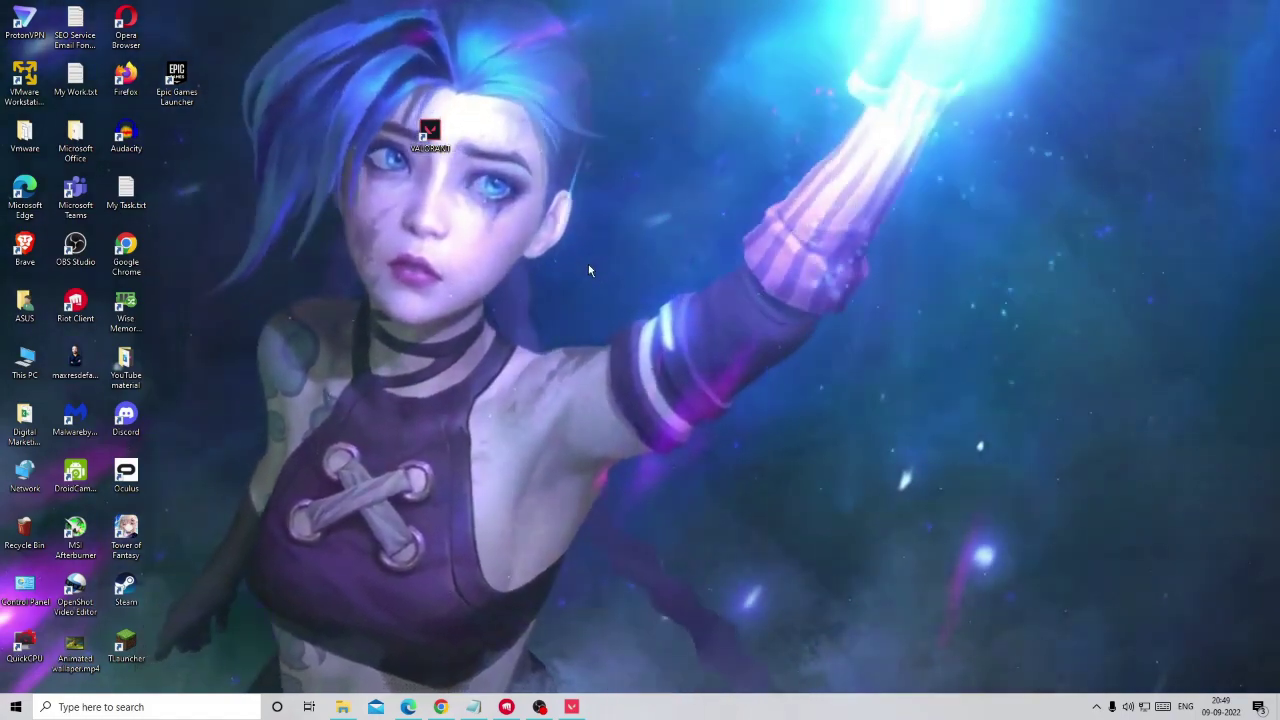
- Open AMD Radeon Software from the desktop and review its global graphics settings
right_click(610, 238)
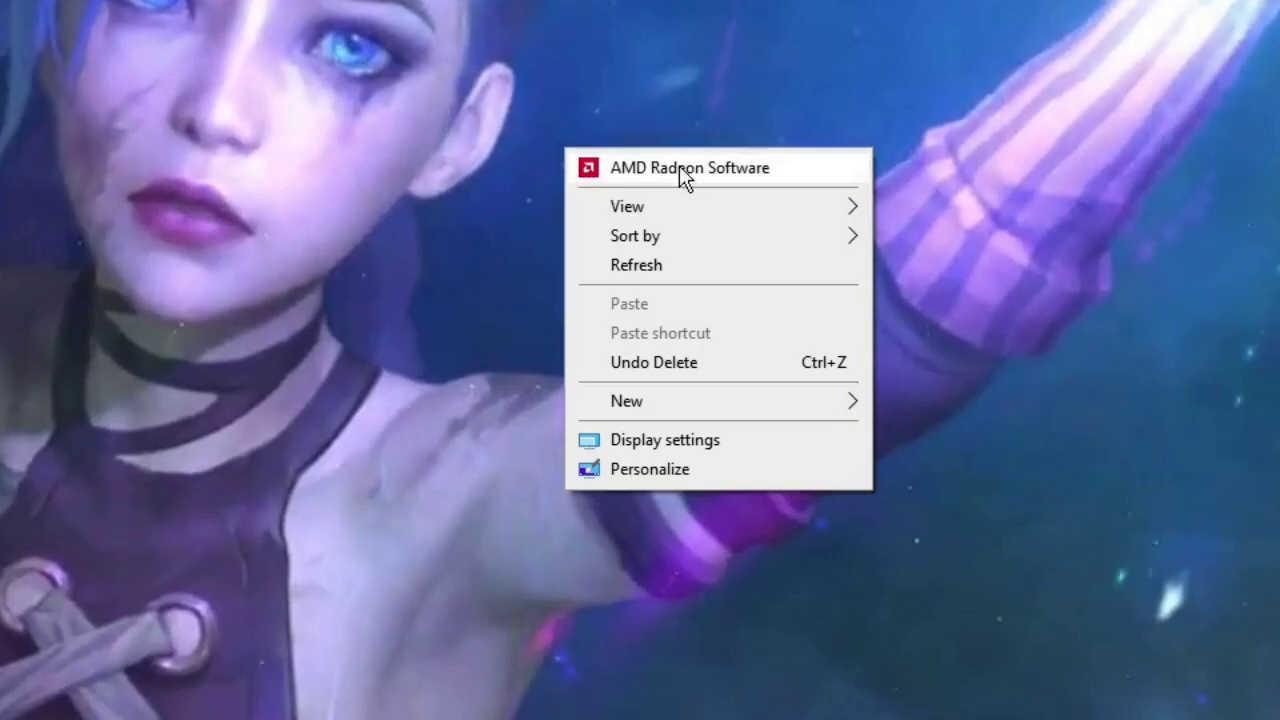
left_click(715, 168)
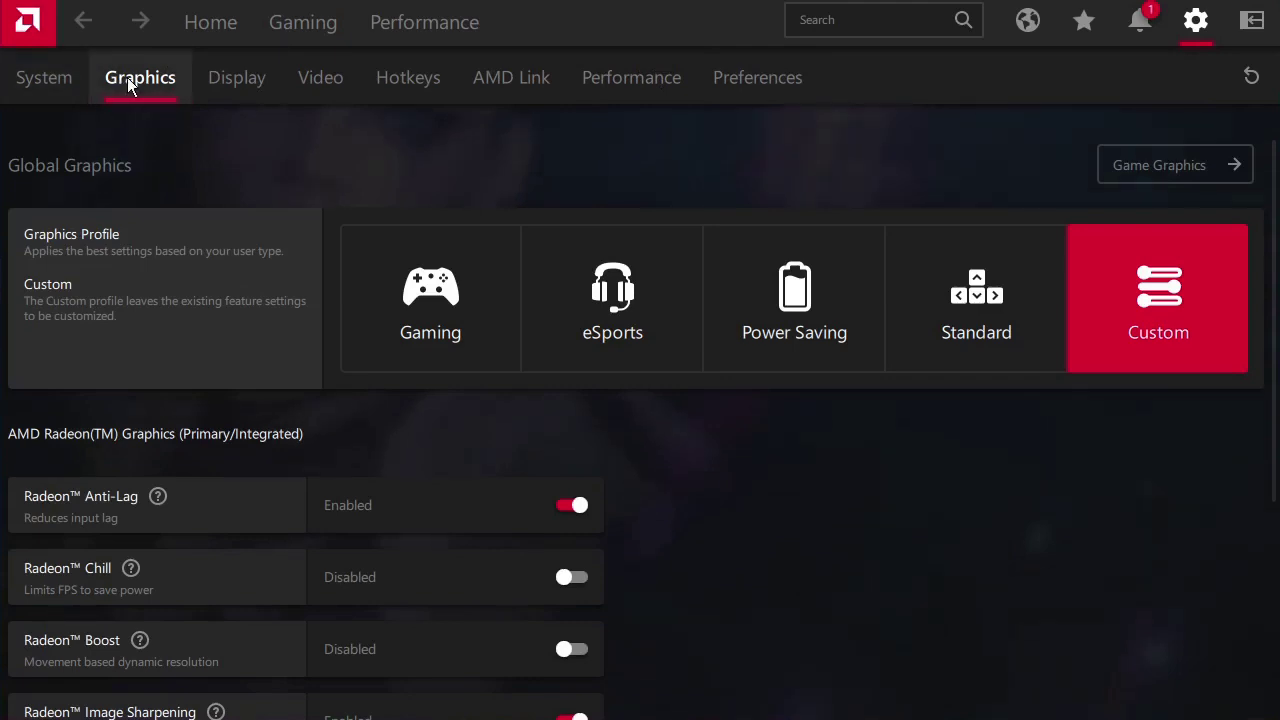
scroll(427, 498, "down", 4)
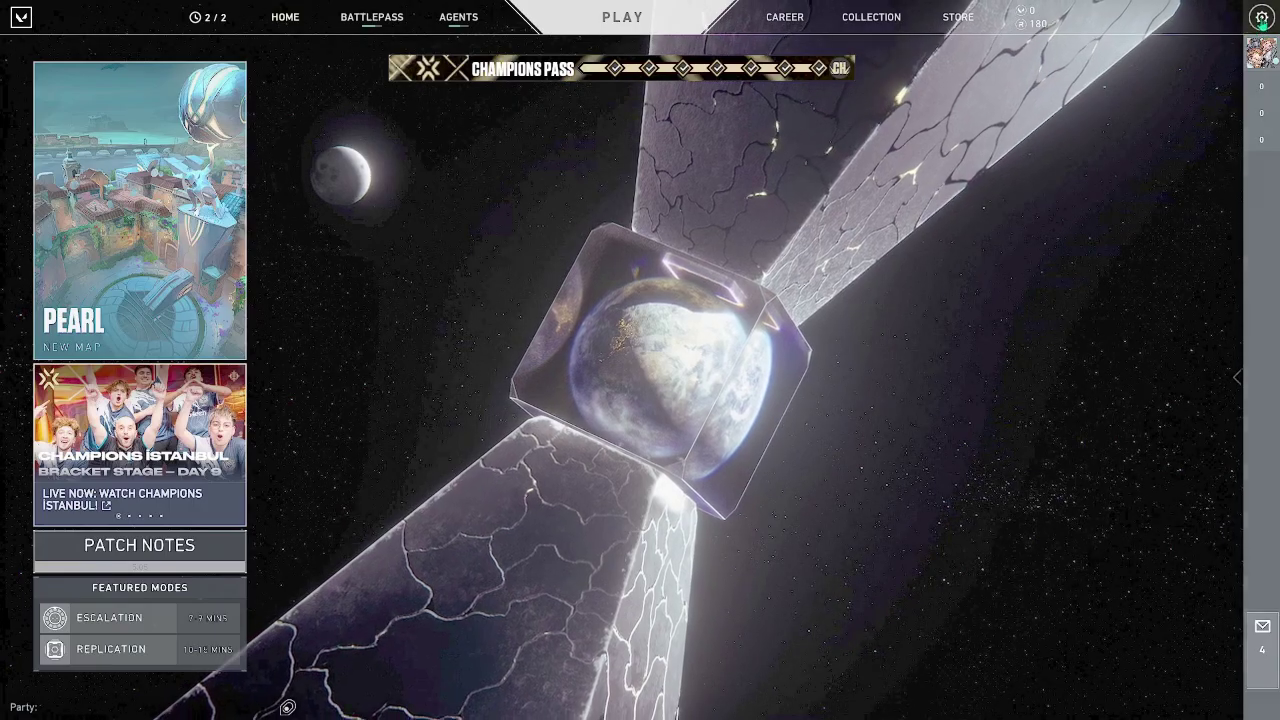
- Switch to VALORANT, open its settings and review the general video options for display mode, resolution and FPS limits
left_click(1262, 17)
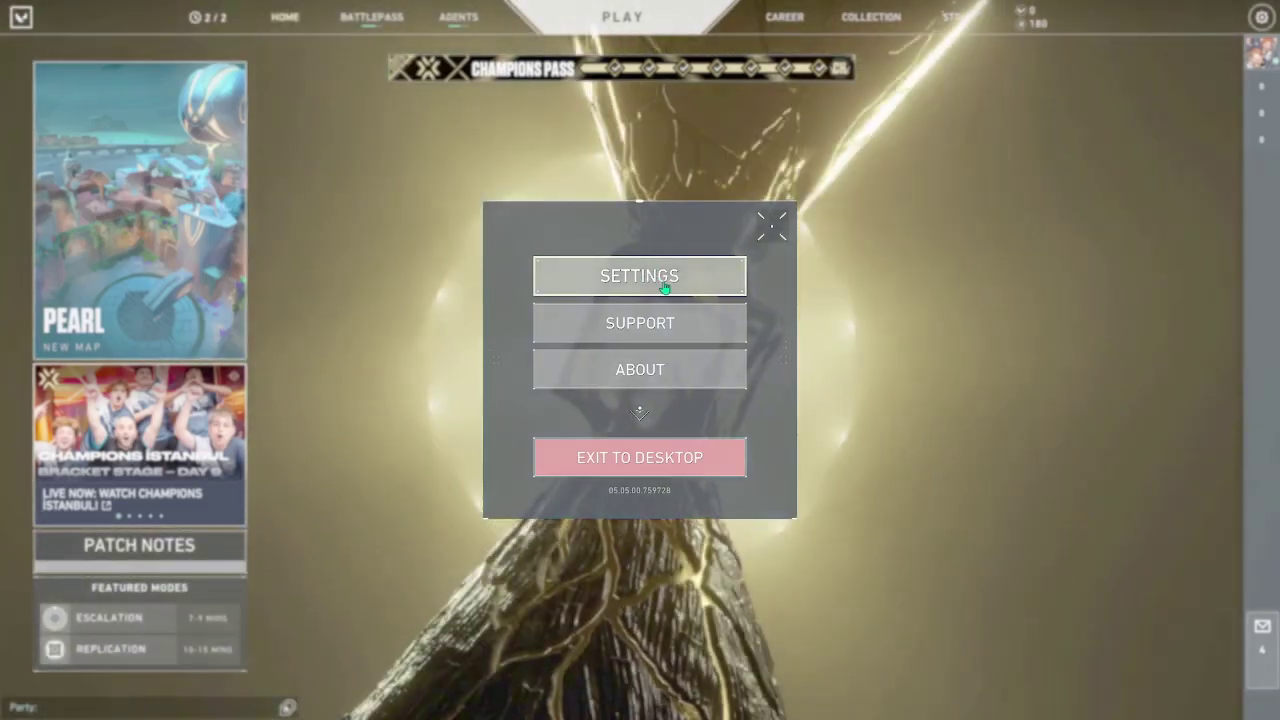
left_click(660, 285)
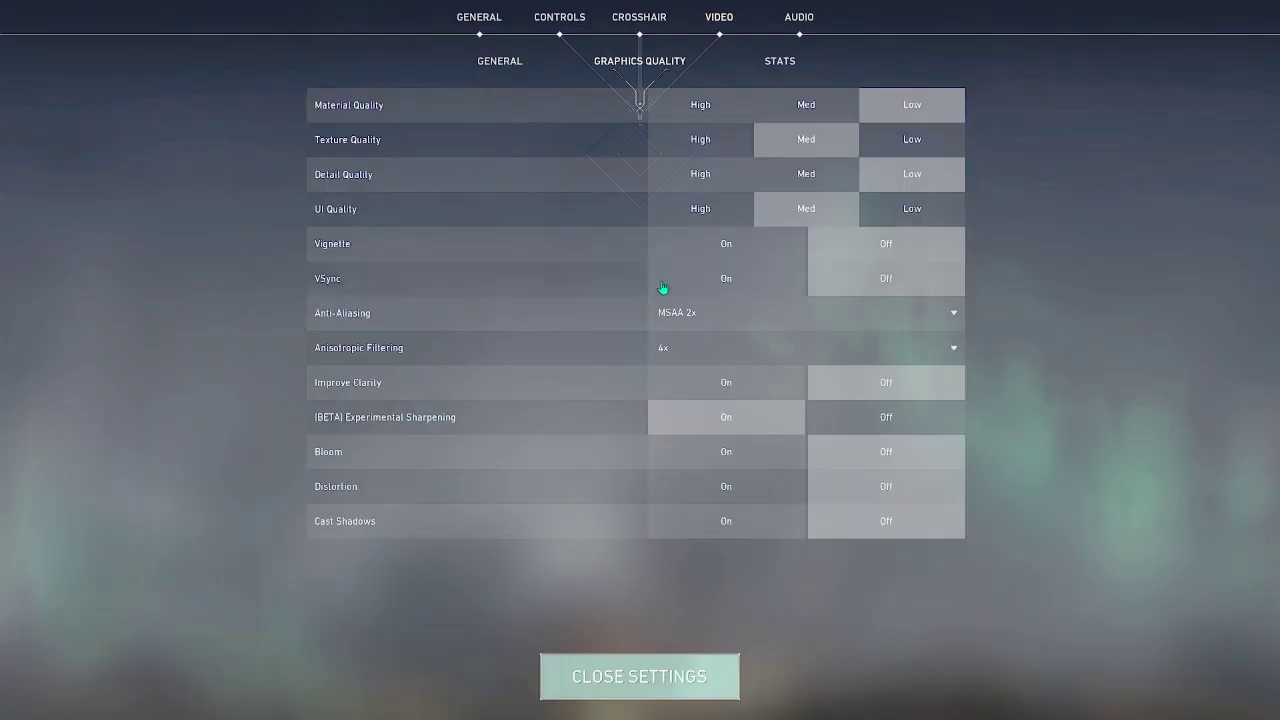
left_click(512, 63)
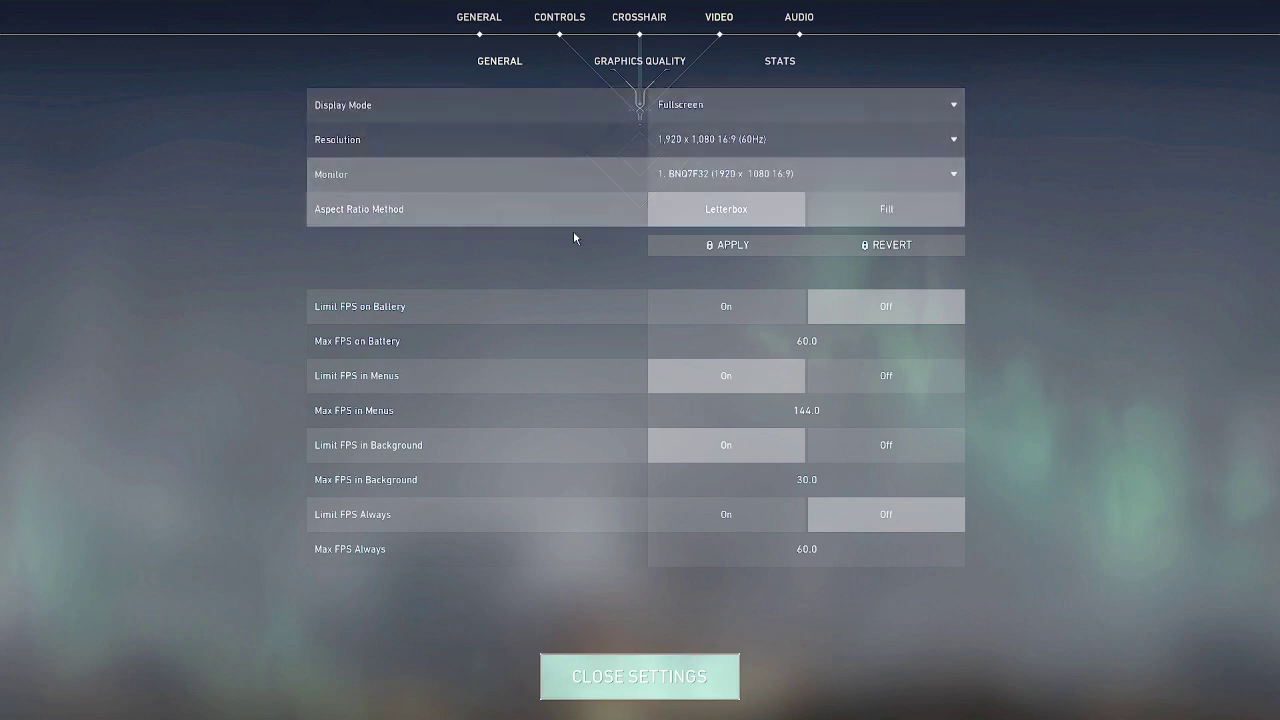
mouse_move(361, 219)
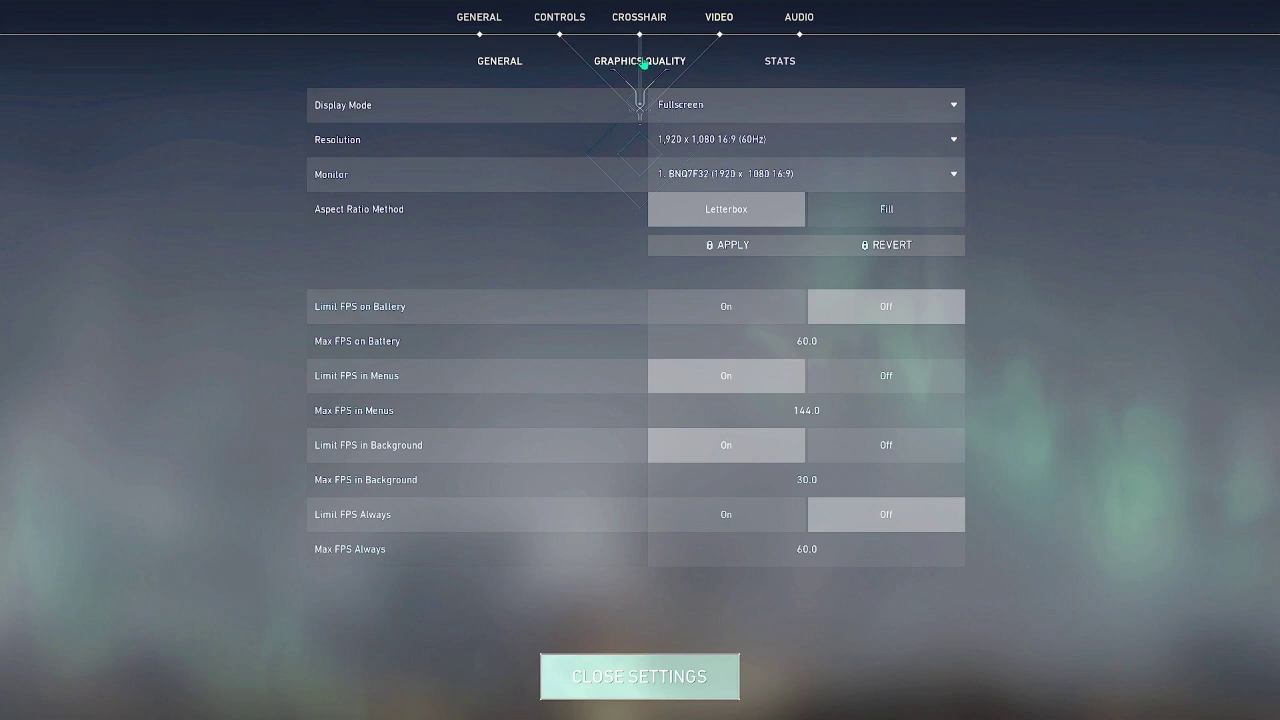
- Turn on VSync in VALORANT's graphics quality settings and close the settings
left_click(652, 66)
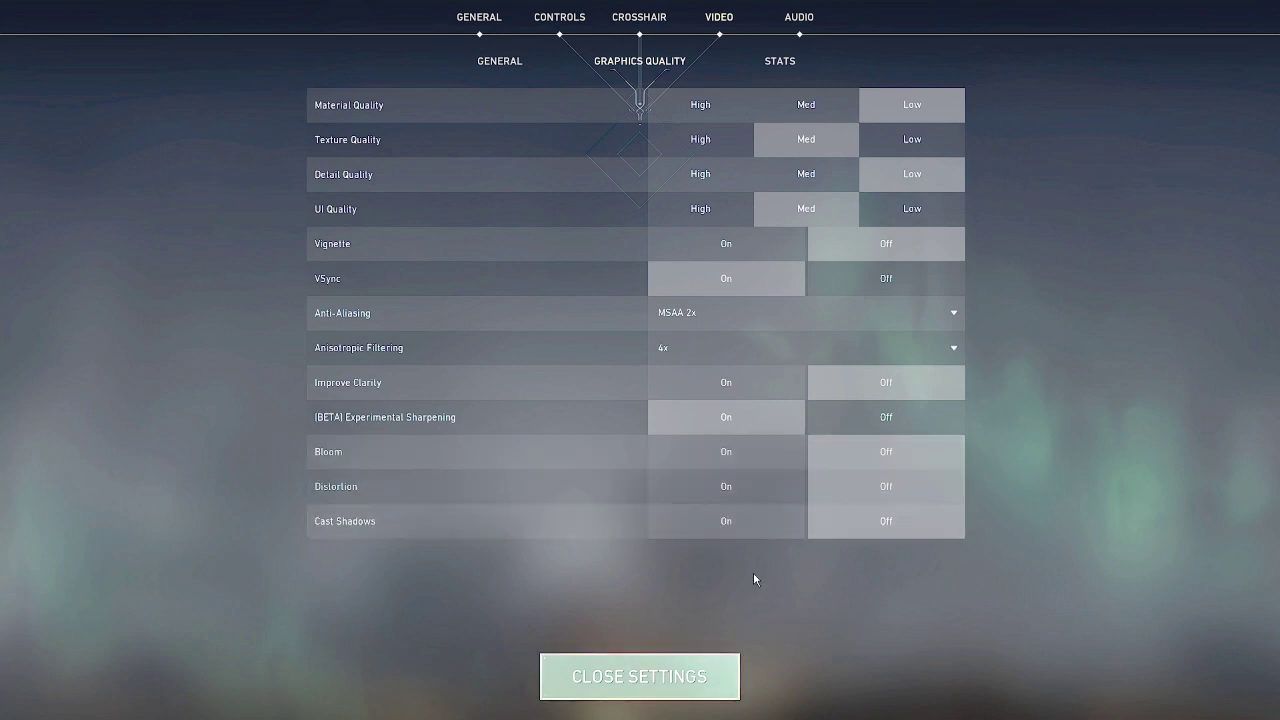
left_click(654, 680)
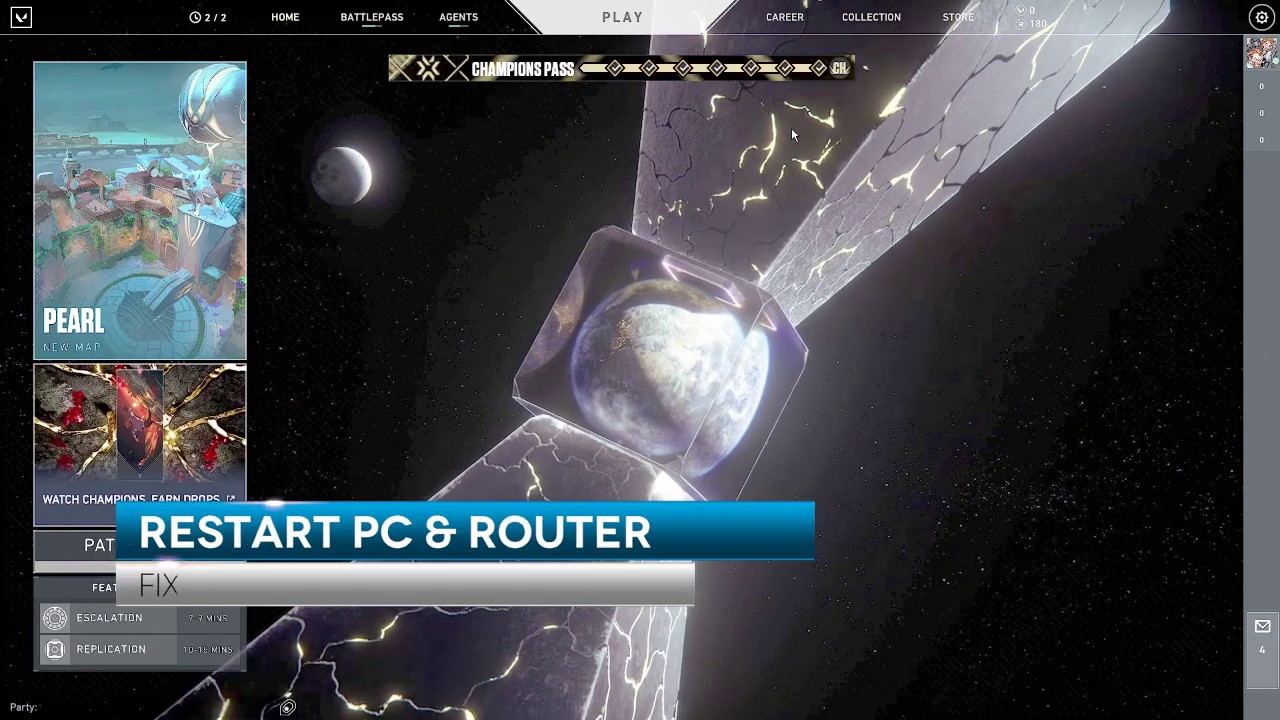